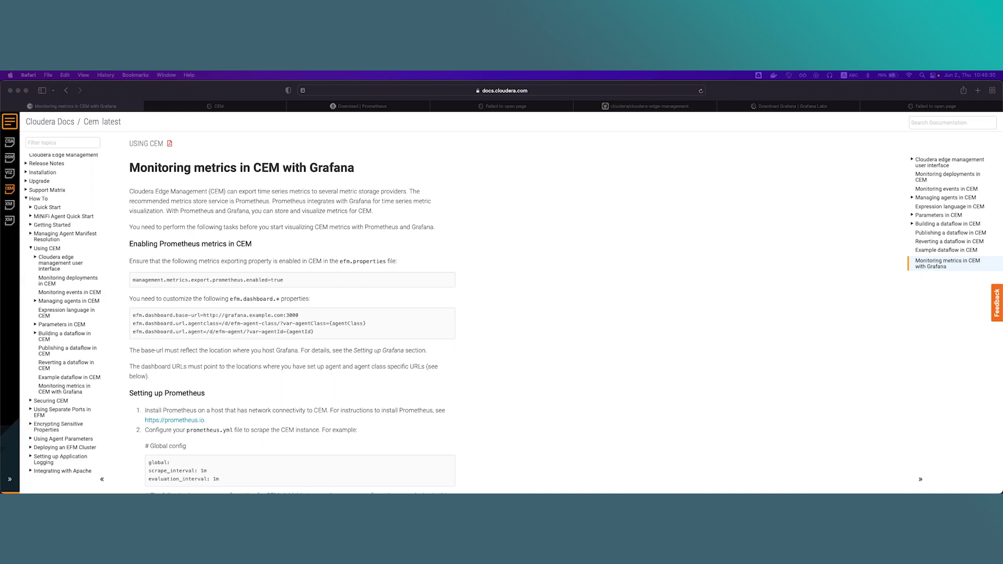
Step: Show the CEM Monitor dashboard and check agentclass-1's health: one agent, good
click(186, 107)
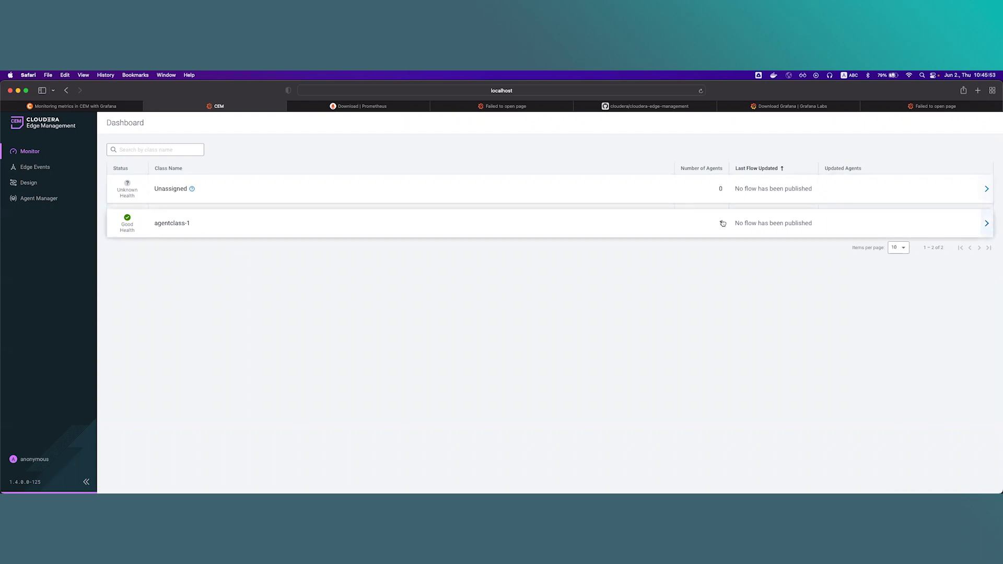
mouse_move(131, 226)
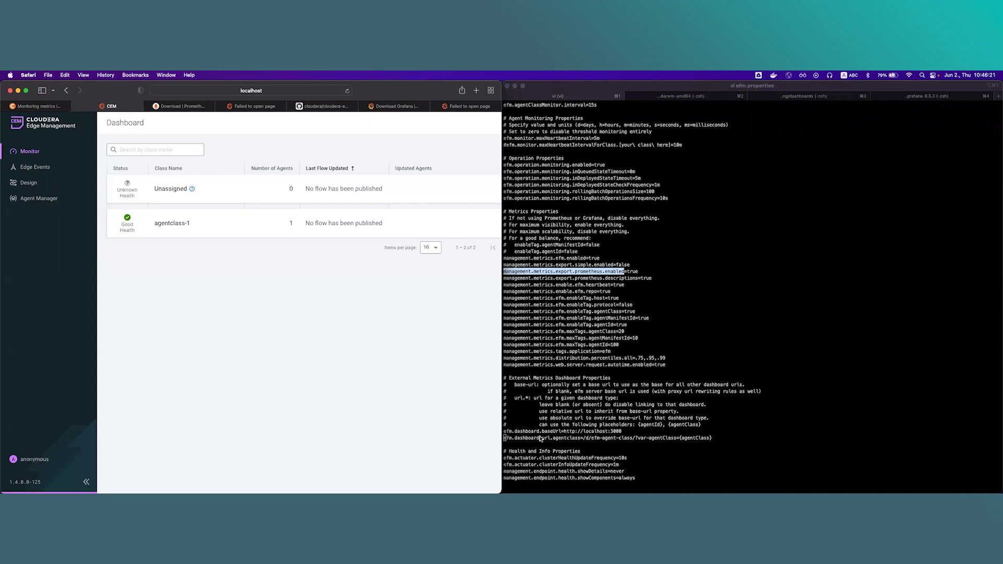
click(504, 433)
drag(504, 432, 734, 436)
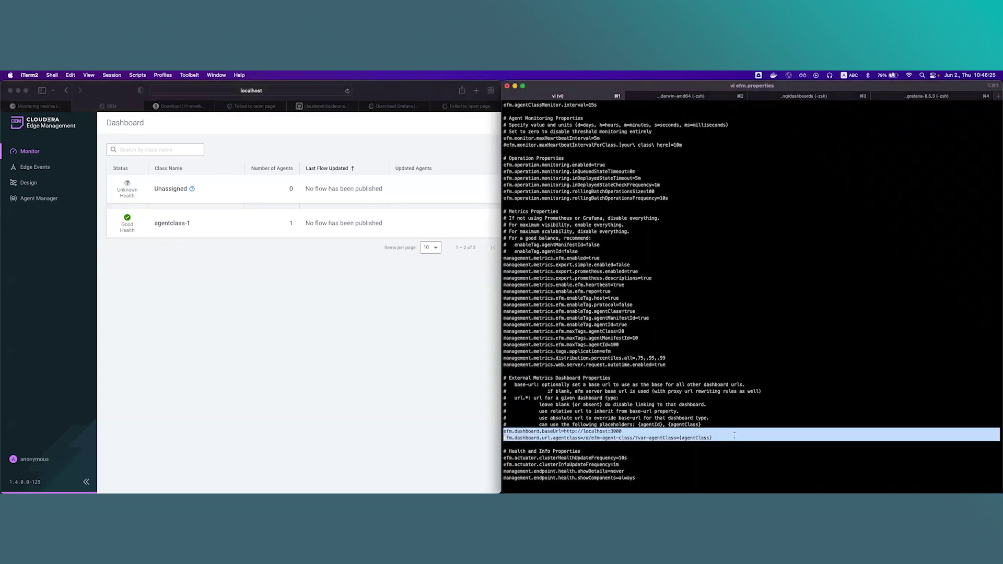
double_click(538, 431)
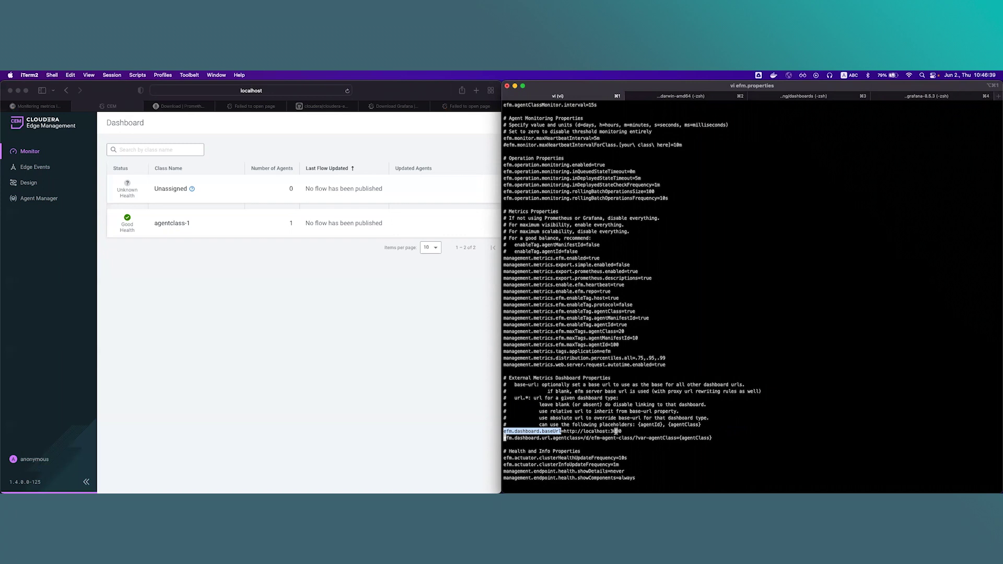
scroll(627, 432, up, 1)
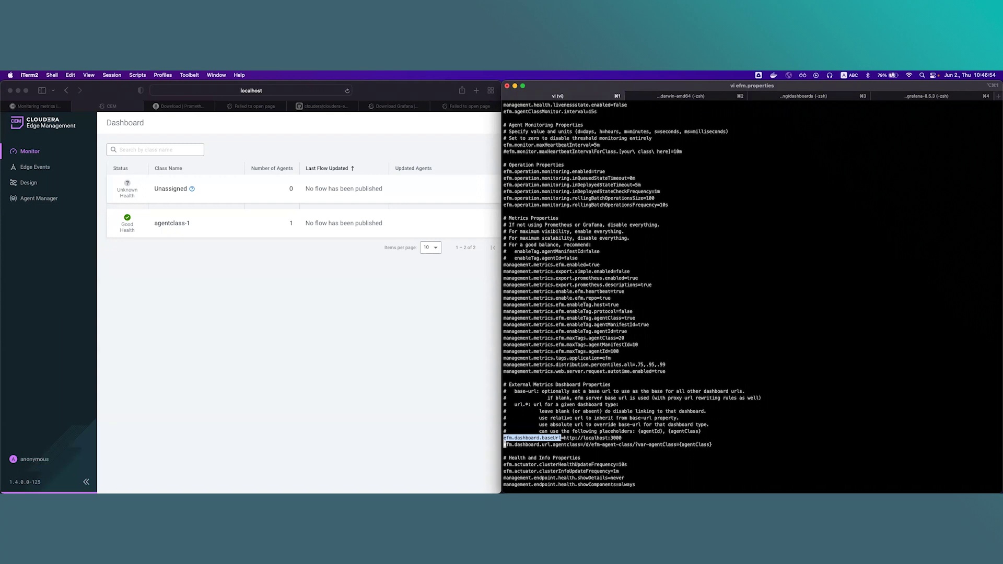
Step: Show the Prometheus download page, then the terminal listing of prometheus-2.36.0.darwin-amd64
click(187, 107)
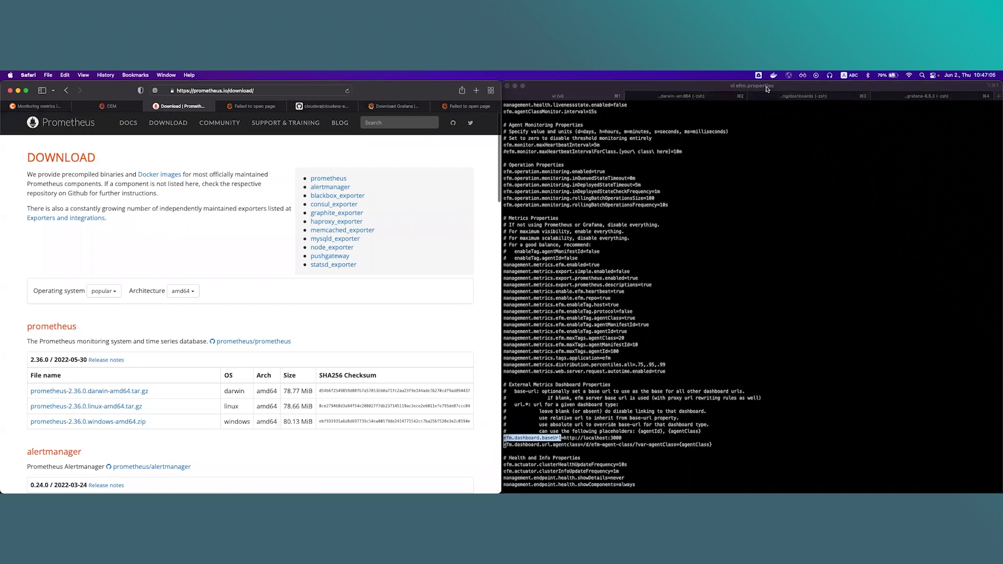
click(694, 96)
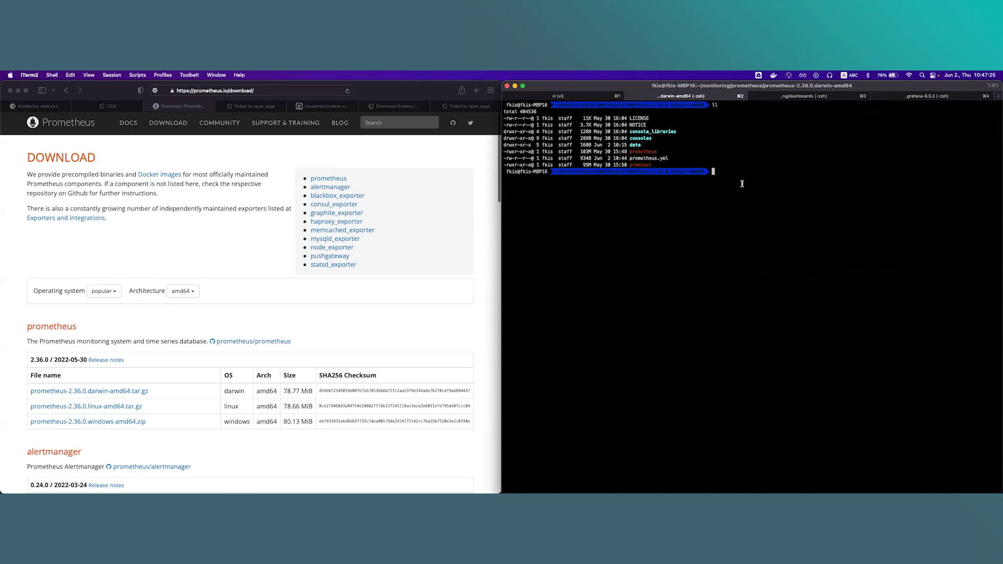
Step: Open prometheus.yml in vi and paste the cem-efm scrape job below the targets line
text(vi poometheus.yml)
key(Return)
key(Down)
key(Down)
key(Down)
key(Down)
key(Down)
key(Down)
key(Down)
key(Down)
key(Down)
key(Down)
key(Down)
key(Down)
key(Down)
key(Down)
key(Down)
key(Down)
key(Down)
key(Down)
key(Down)
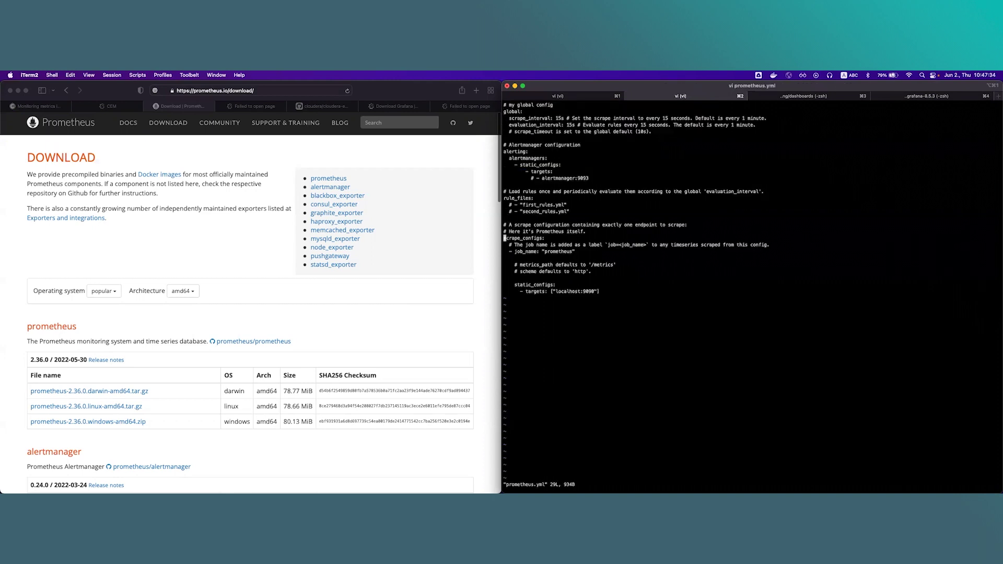
key(Down)
key(Down)
key(Down)
key(Down)
key(Down)
key(Down)
key(Down)
key(Down)
key(o)
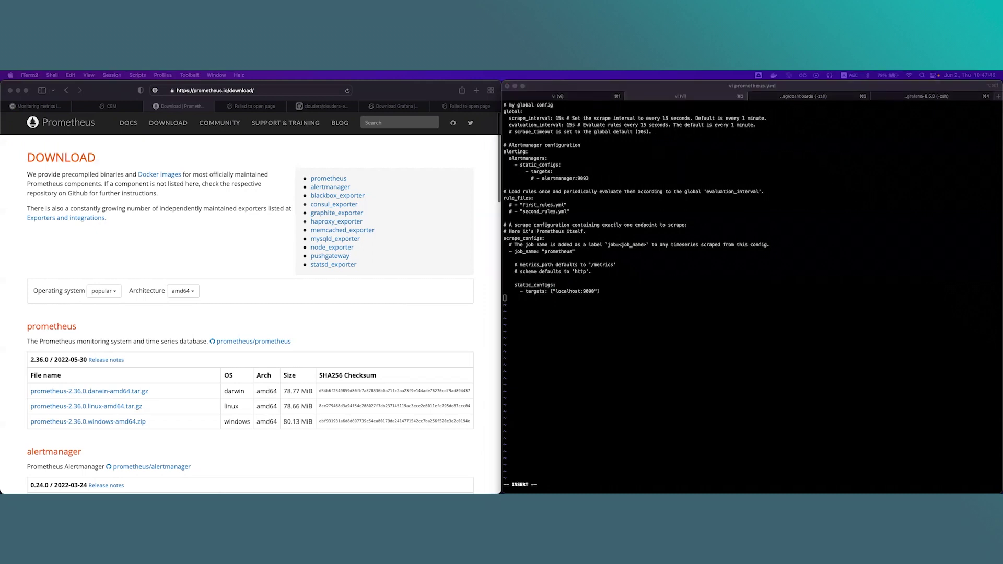
click(529, 298)
text(- job_name: 'cem-efm'     metrics_path: '/efm/actuator/prometheus'     scrape_interval: 15s     static_configs:       - targets: ['localhost:10090'])
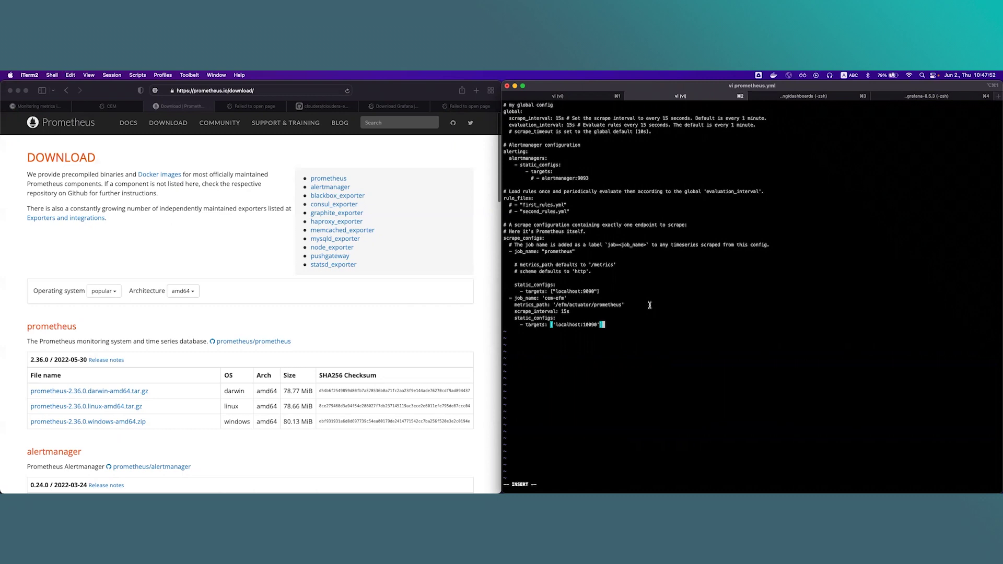
Step: Highlight the localhost target and the /efm/actuator/prometheus metrics path in the new job
key(Left)
key(Left)
key(Left)
key(Left)
key(Left)
key(Left)
key(Left)
key(Left)
key(Left)
key(Left)
key(Left)
key(Left)
key(Left)
key(Left)
key(Left)
key(Left)
drag(562, 325, 581, 325)
click(588, 325)
double_click(563, 307)
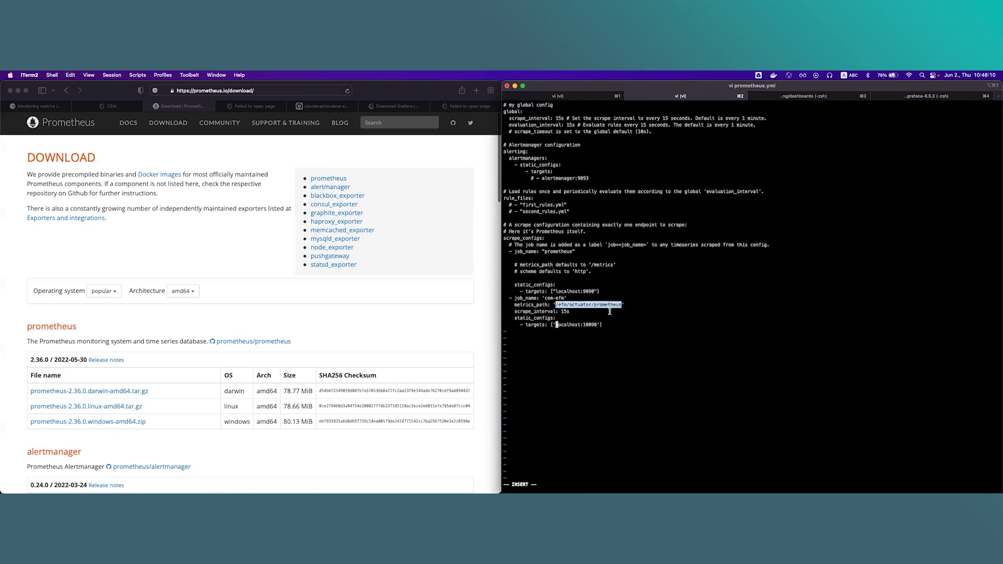
click(614, 333)
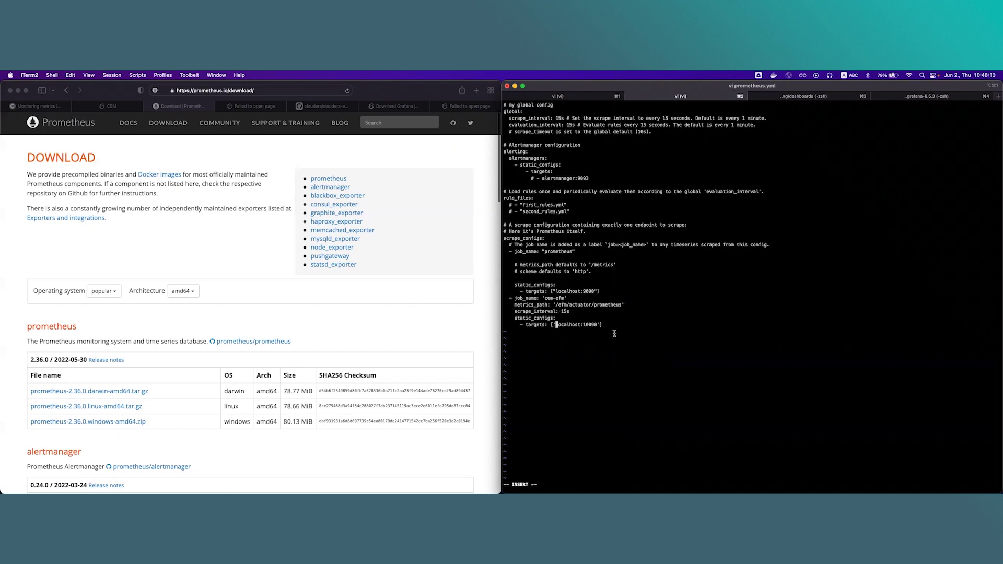
Step: Save prometheus.yml with :wq and start the server with ./prometheus
key(Escape)
text(:wq)
key(Return)
text(./pr)
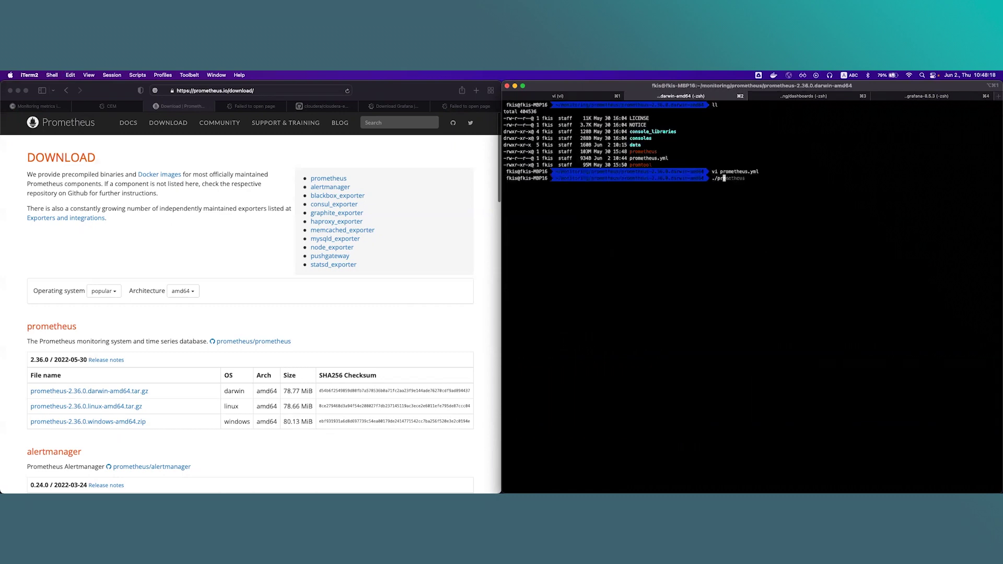
key(Right)
key(Return)
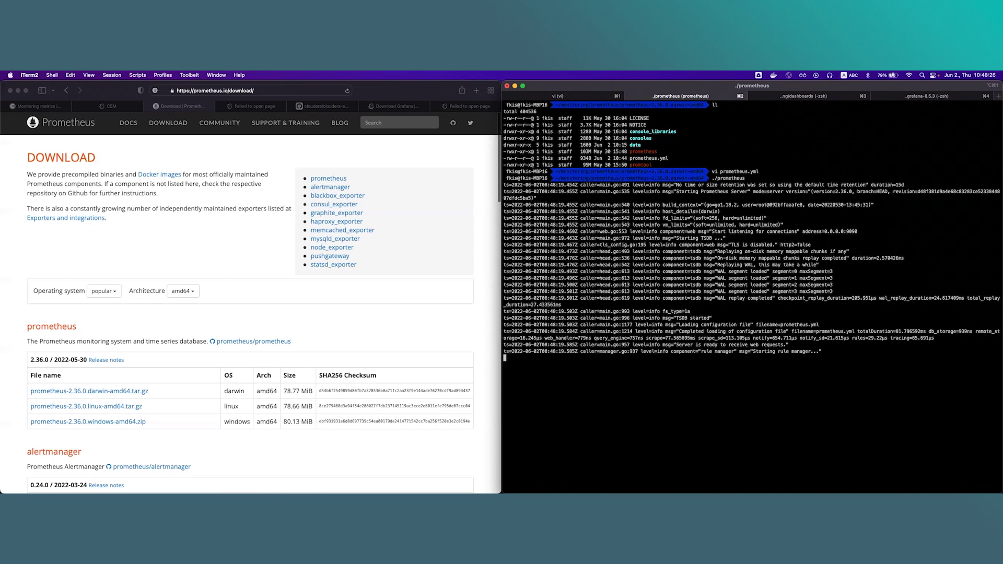
Step: Reload localhost:9090 and type efm in the Expression field to see efm_ metric suggestions
click(252, 107)
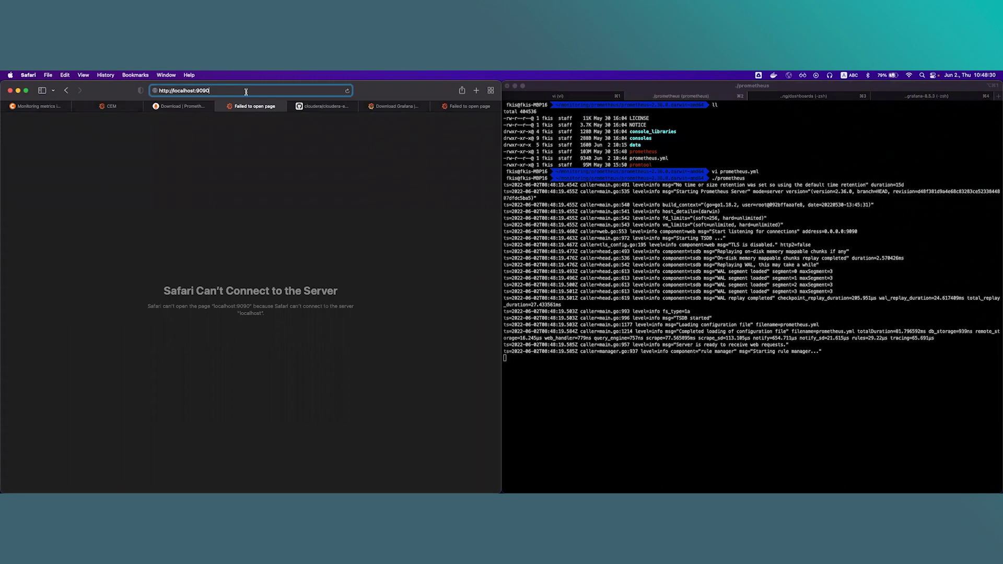
click(246, 92)
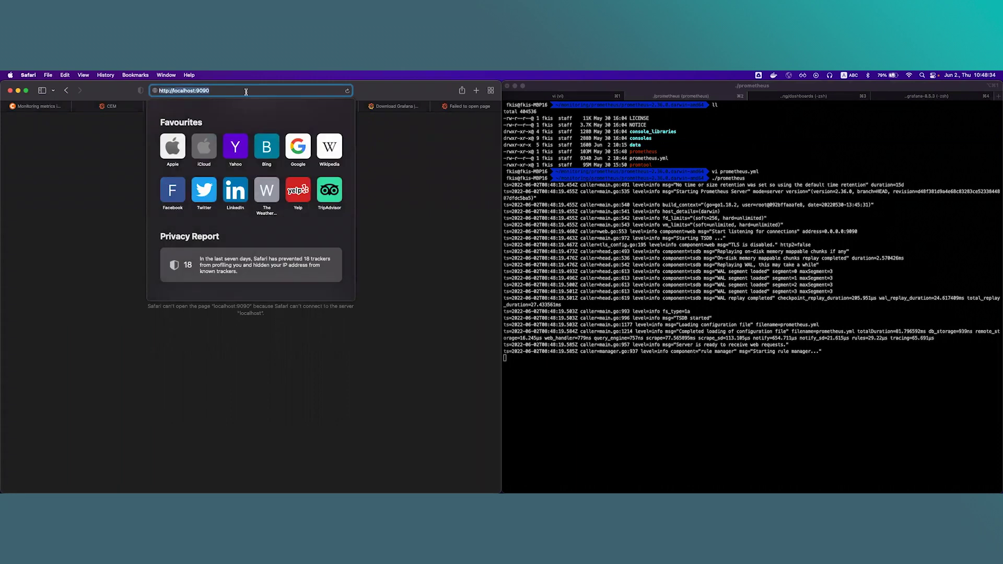
key(Return)
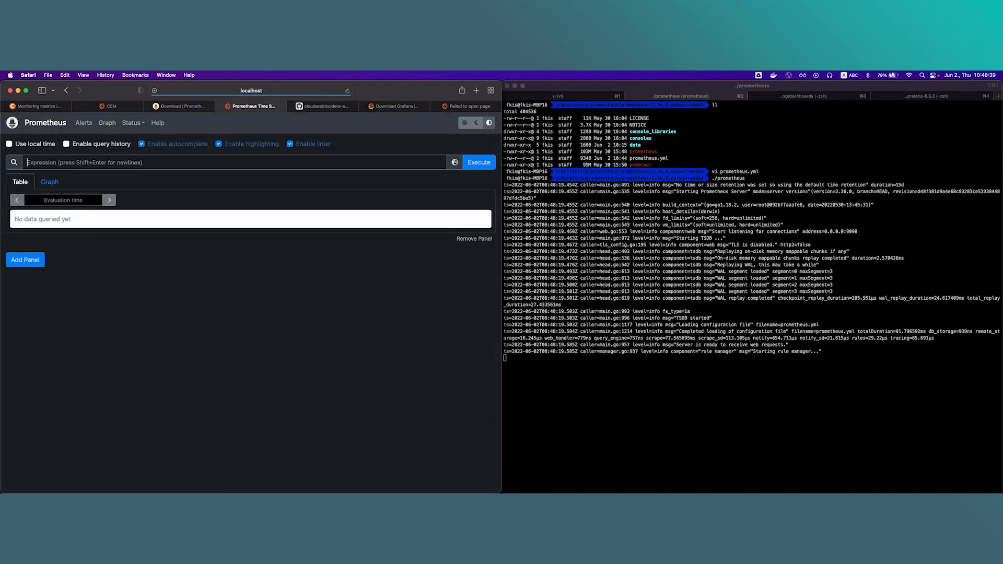
click(205, 162)
text(efm)
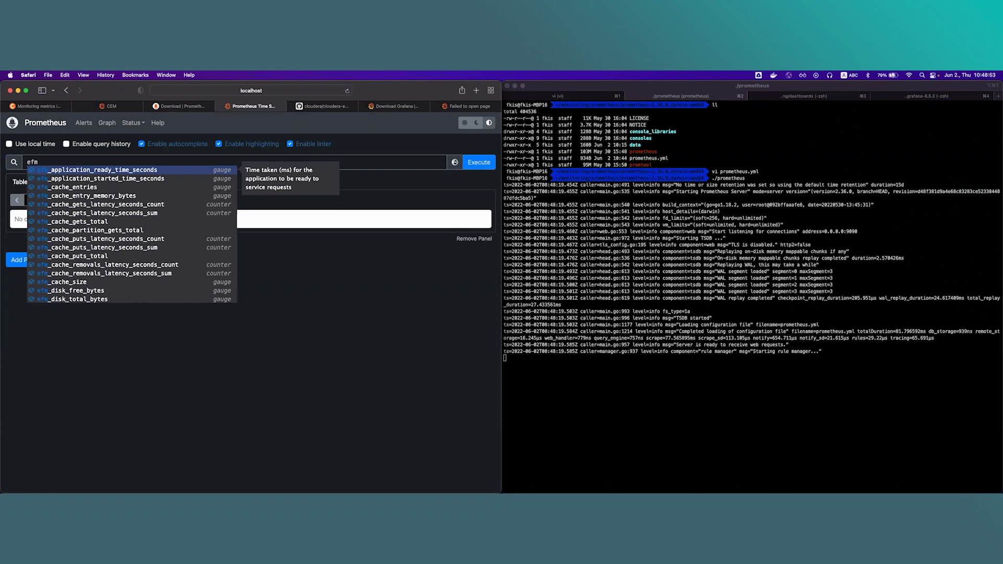
click(738, 214)
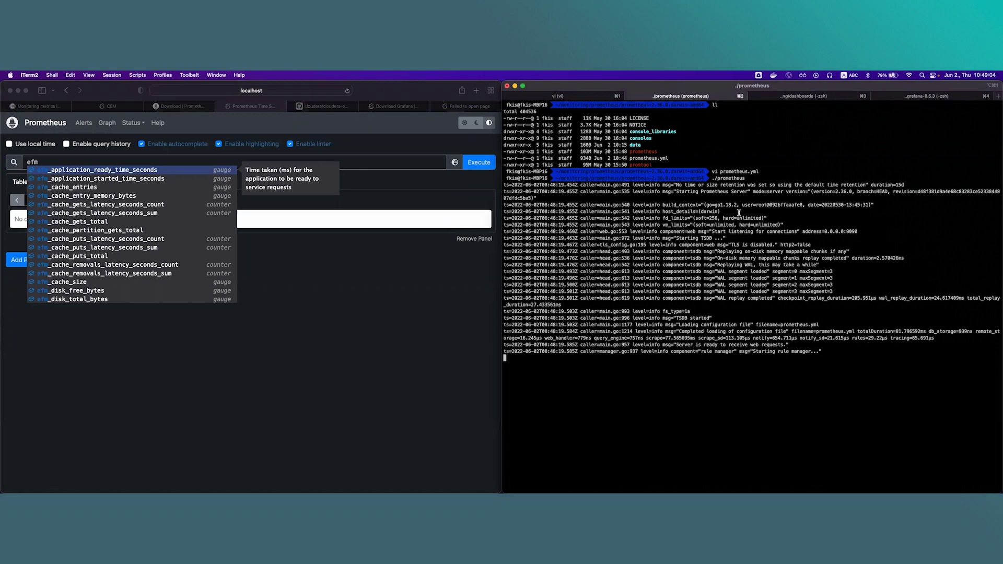
Step: Show the cloudera-edge-management repository, then the local monitoring/dashboards folder path in the terminal
click(312, 107)
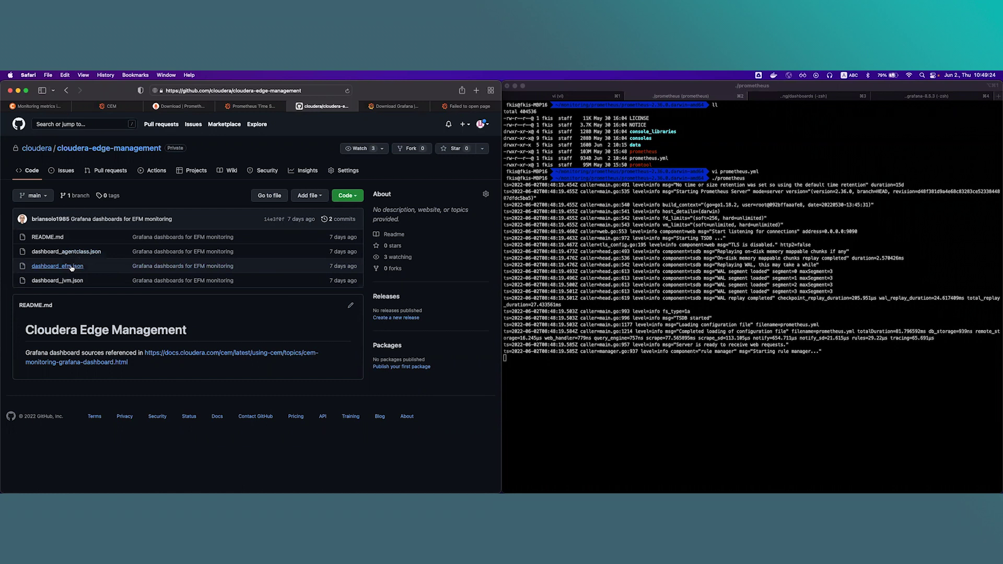
click(787, 97)
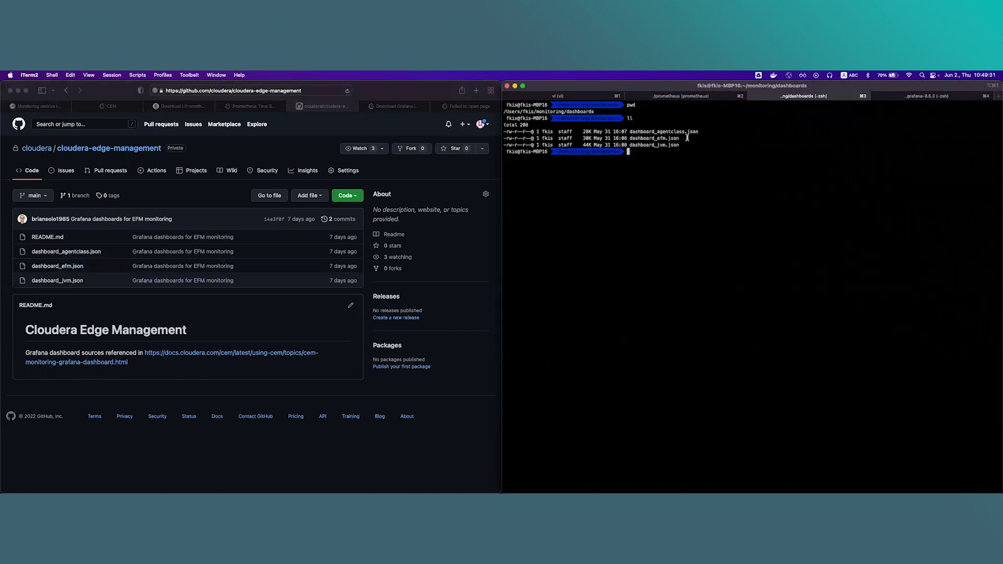
double_click(558, 112)
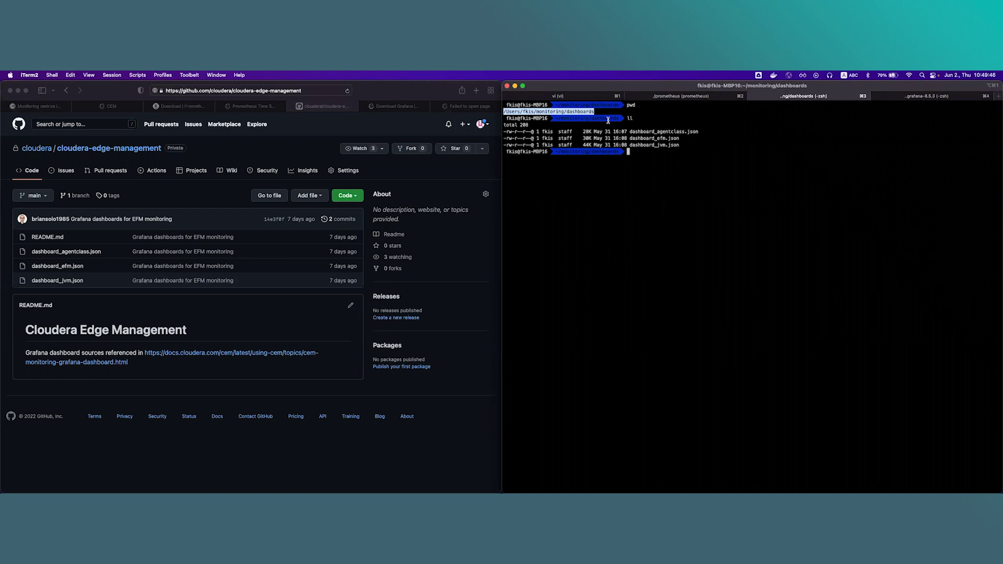
Step: Show the Grafana download page, then the terminal listing of the grafana-8.5.3 folder
click(388, 108)
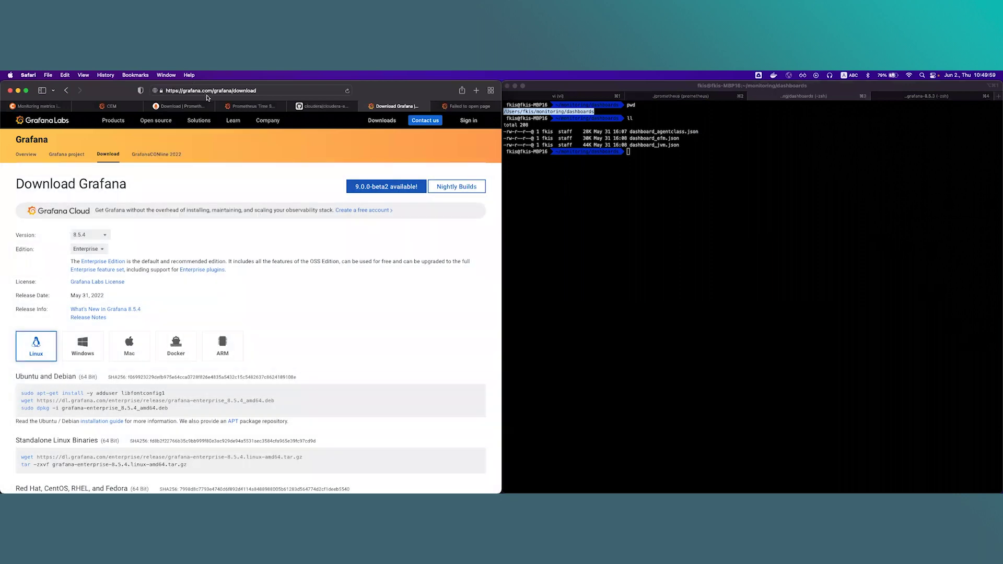
mouse_move(231, 142)
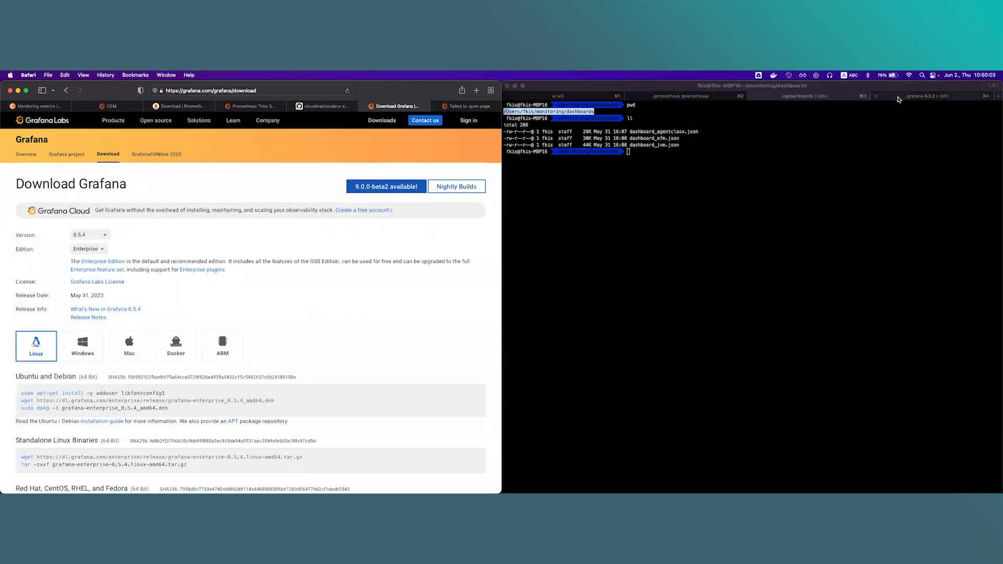
click(897, 97)
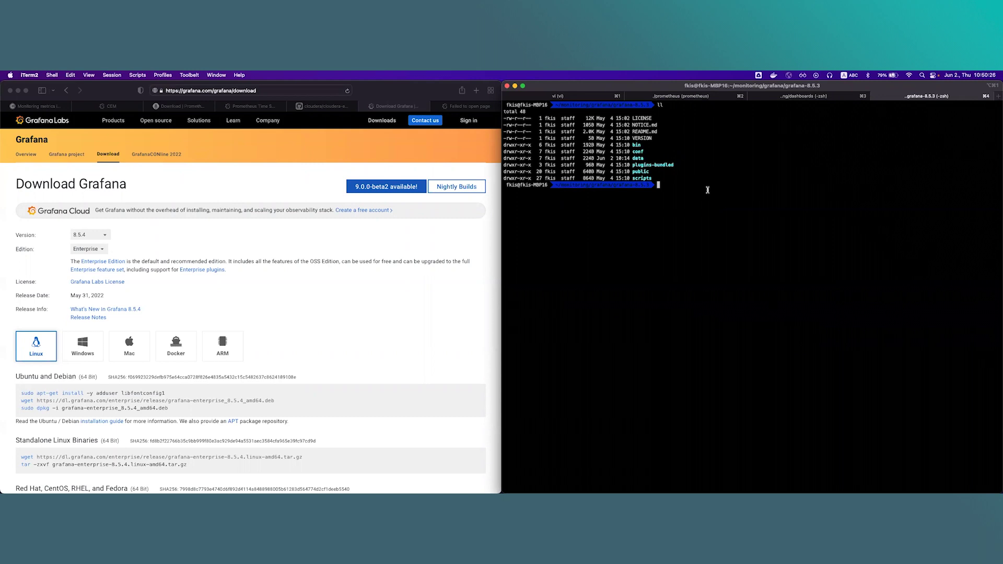
text(vi conf/provisioning/datasources/efm_datasource.yaml)
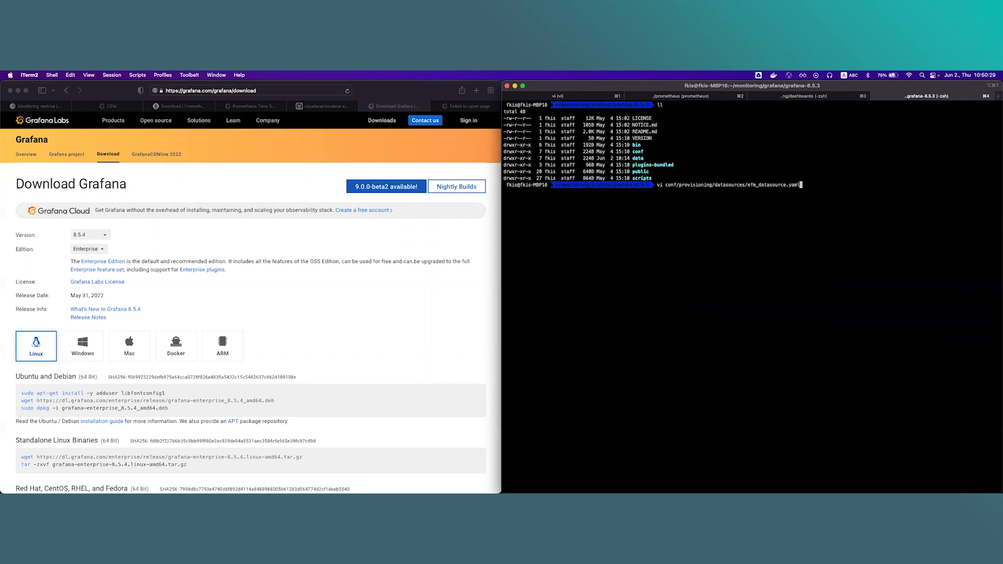
key(Up)
key(Down)
key(Return)
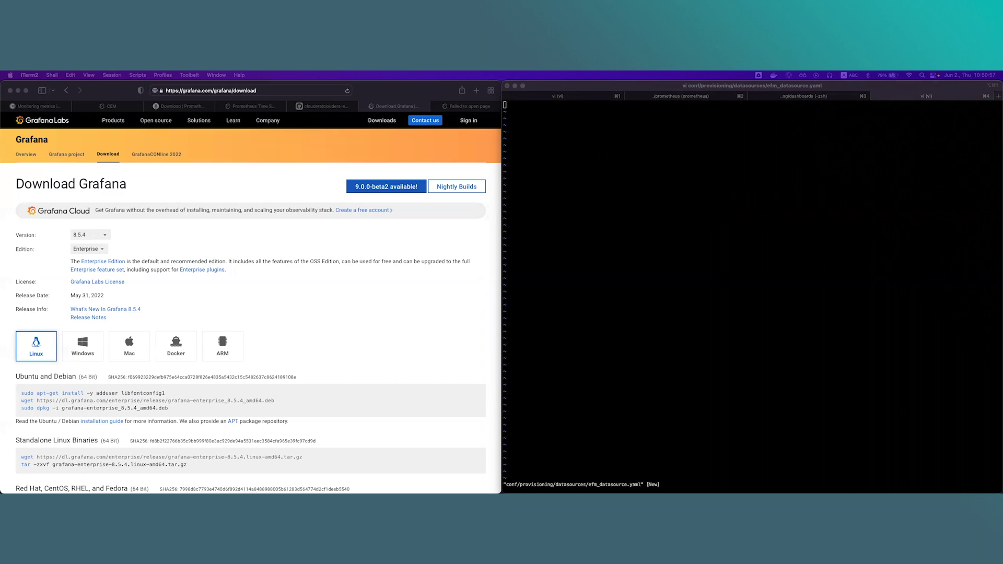
click(610, 242)
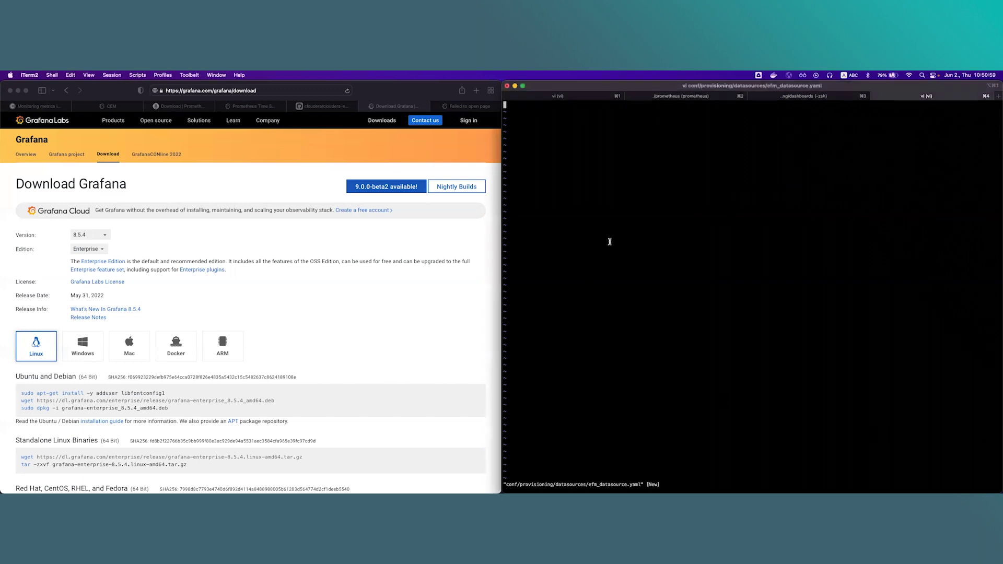
key(i)
key(super+v)
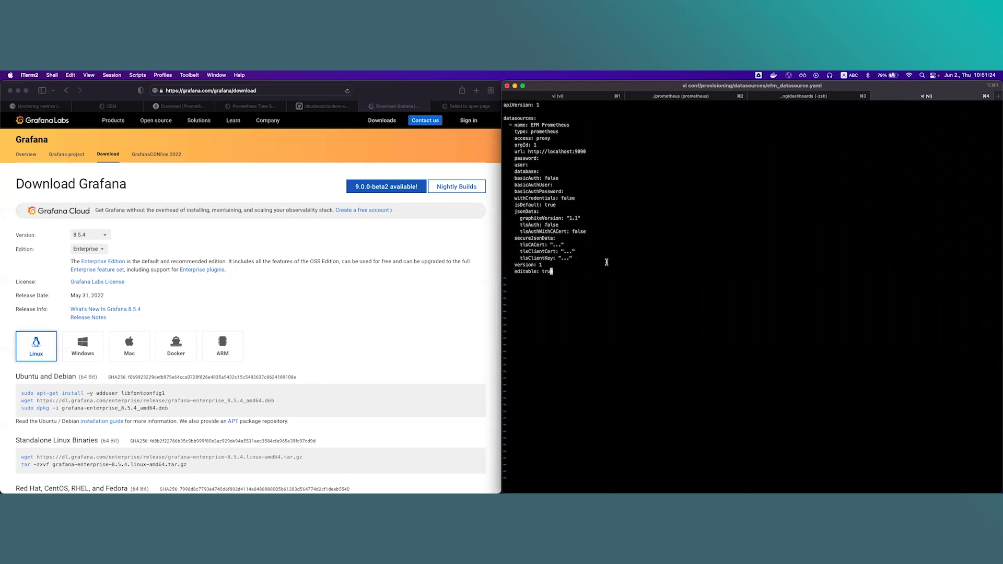
text(:wq)
key(Return)
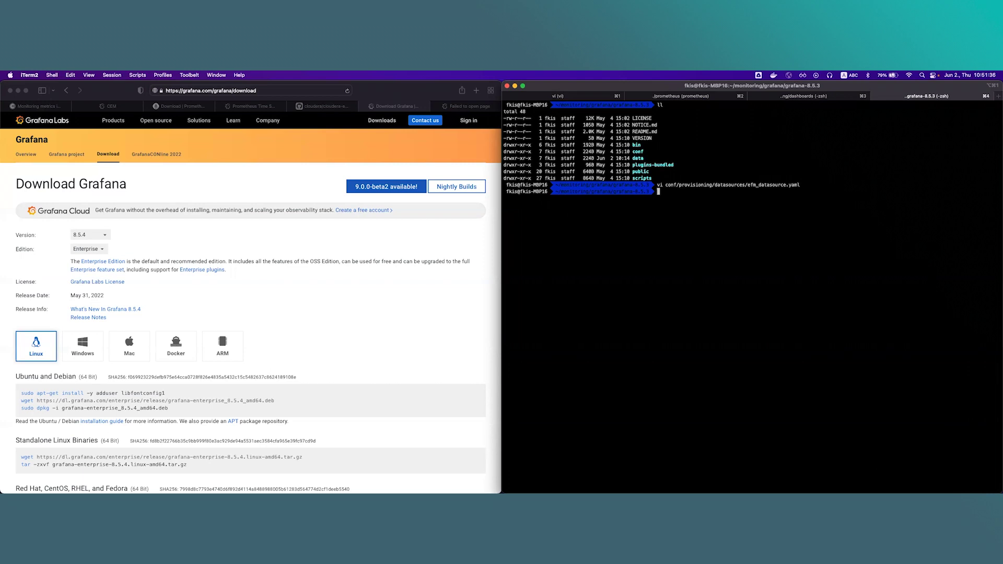
Step: Create conf/provisioning/dashboards/efm_dashboards.yaml with an efm-prometheus provider targeting the 'EFM Prometheus' folder
click(805, 98)
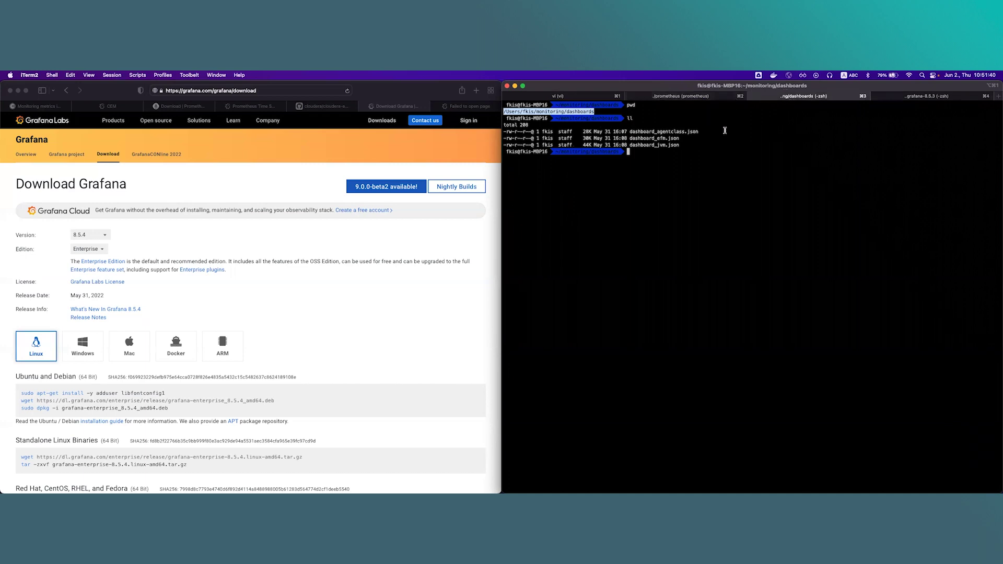
click(895, 99)
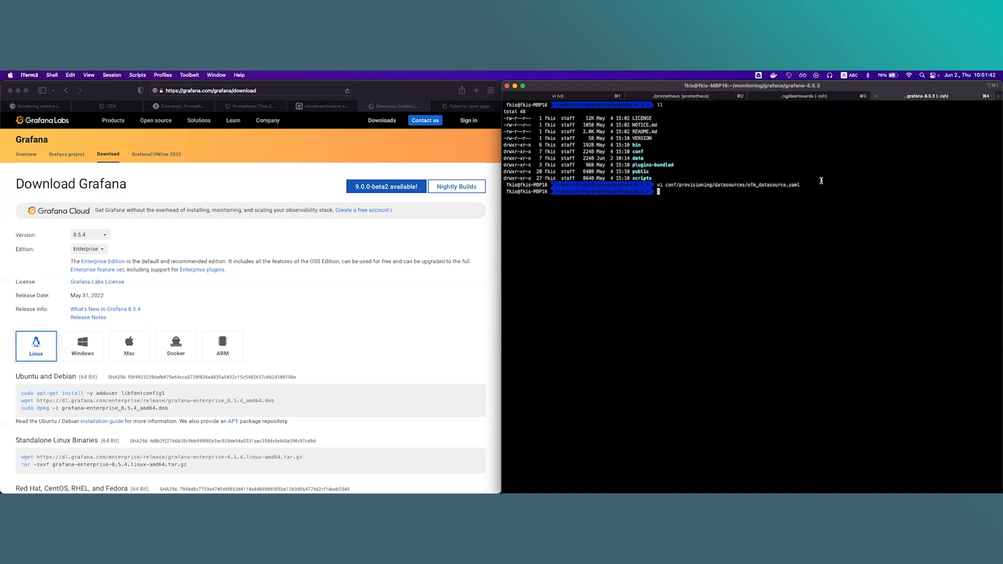
text(vi c)
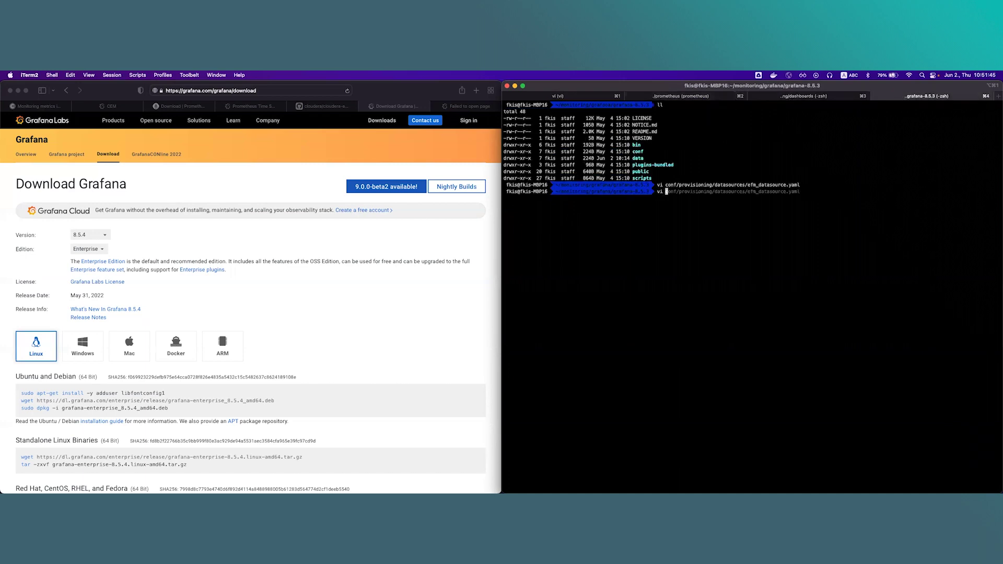
key(Up)
key(Up)
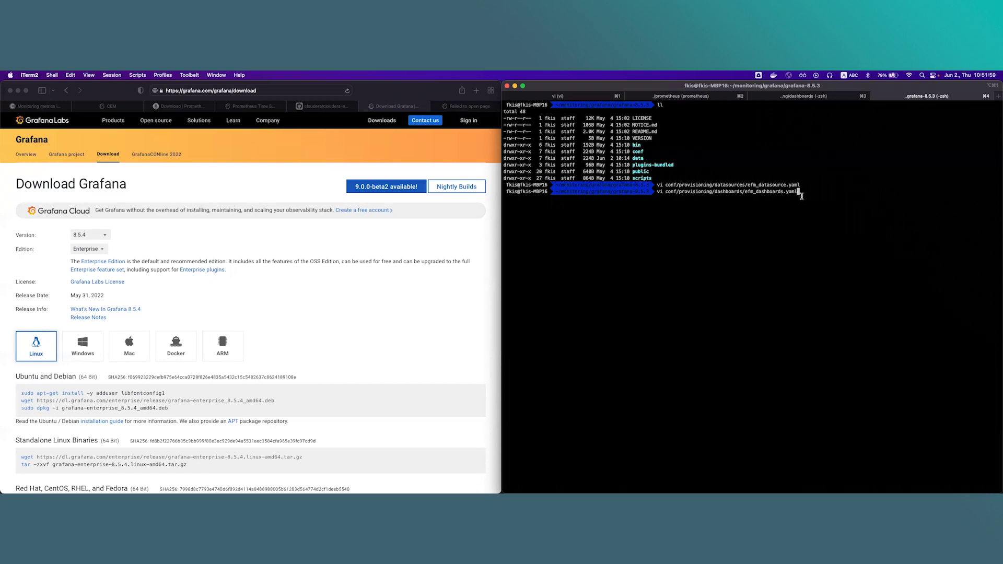
key(Return)
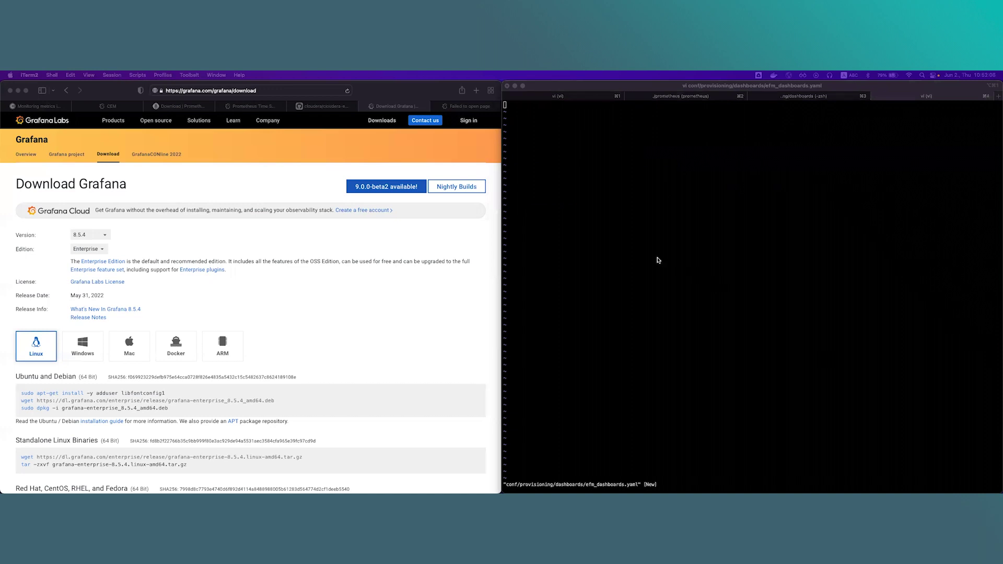
click(620, 213)
text(apiVersion: 1  providers:   - name: 'efm-prometheus'     orgId: 1     folder: 'EFM Prometheus'     type: file     disableDeletion: false     editable: true     options:       path: /Users/fkis/monitoring/dashboards)
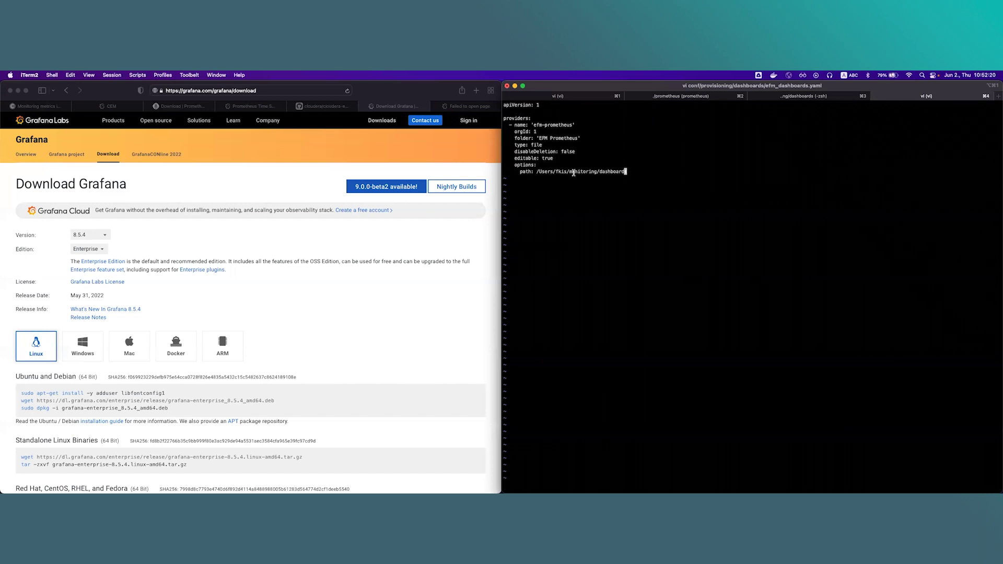
click(791, 99)
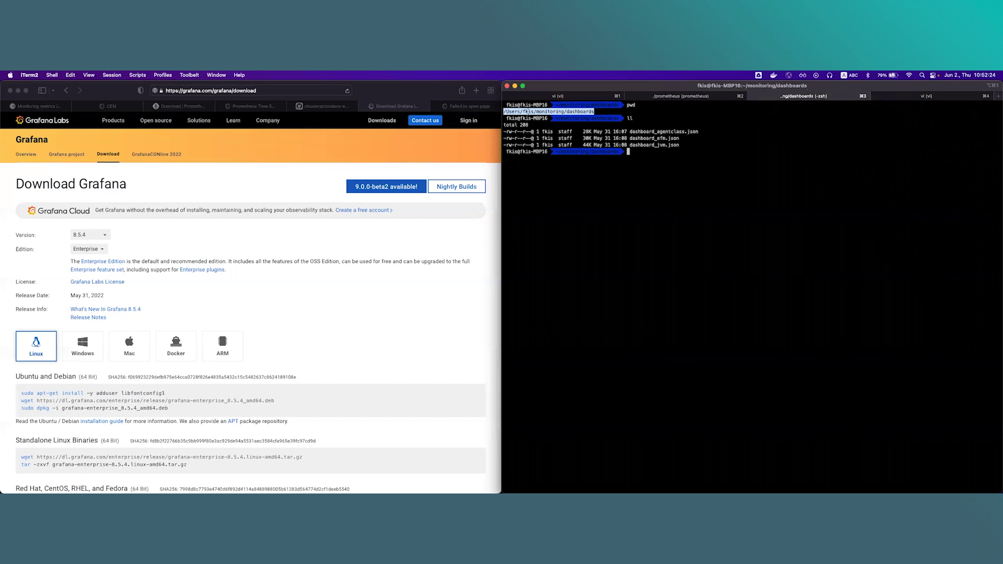
click(937, 100)
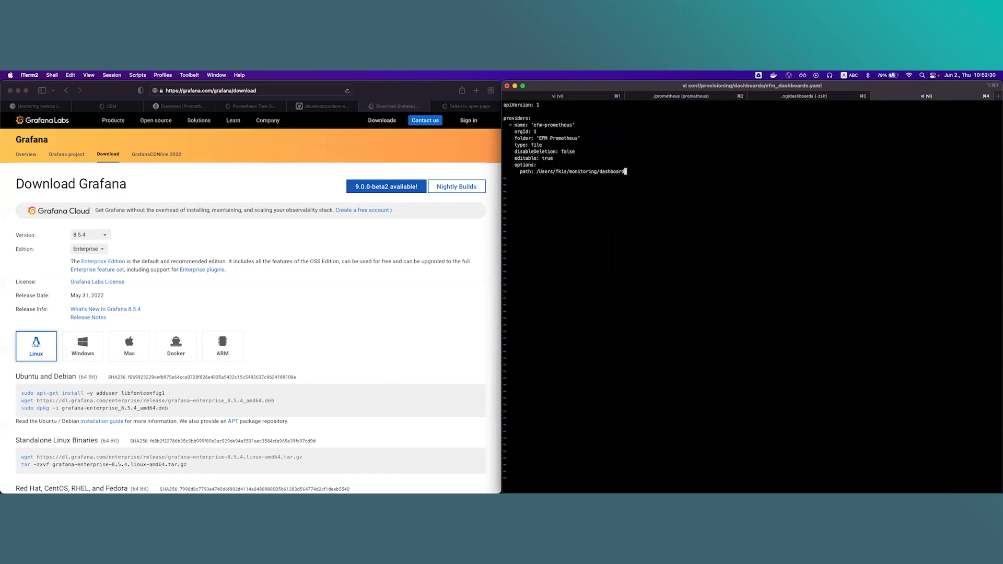
text(:wq)
key(Return)
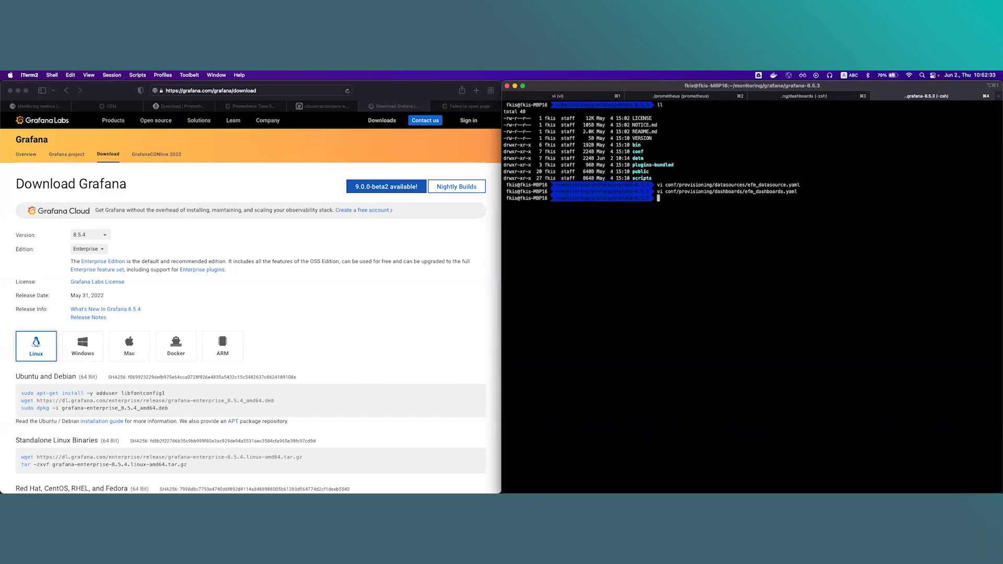
Step: Run bin/grafana-server and reload the localhost:3000 tab to load Grafana's home page
text(bin/grafana-server)
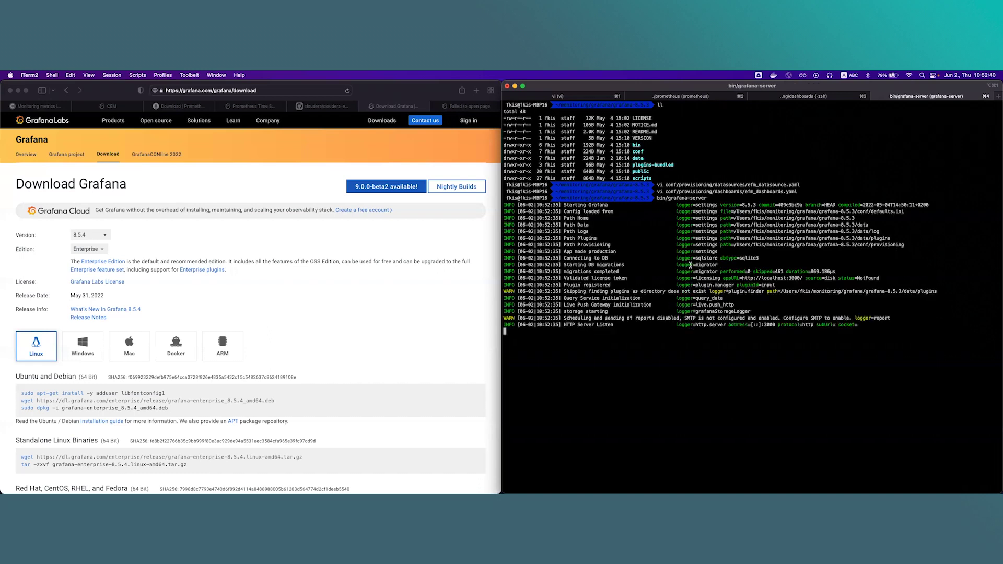
click(456, 107)
key(super+r)
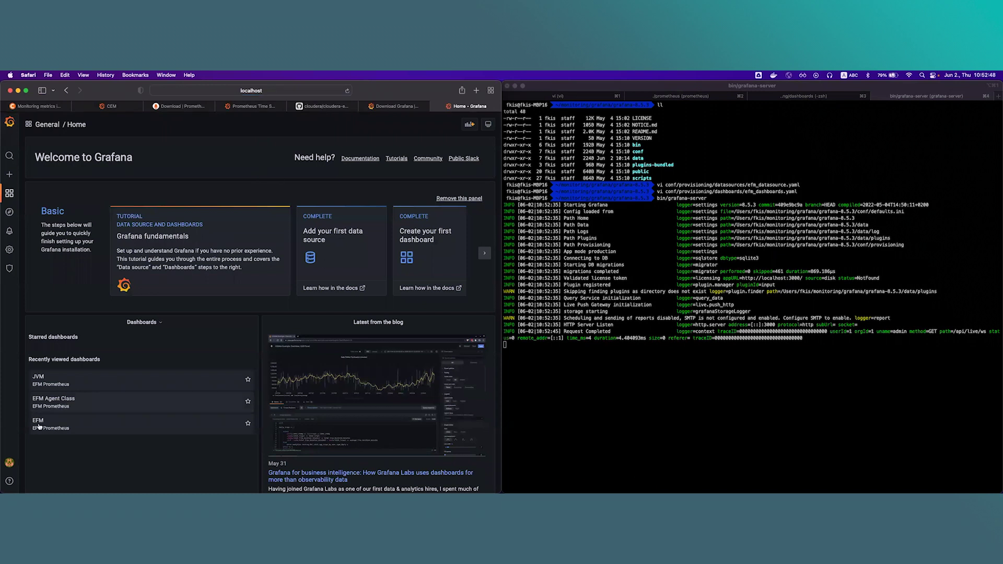
mouse_move(9, 251)
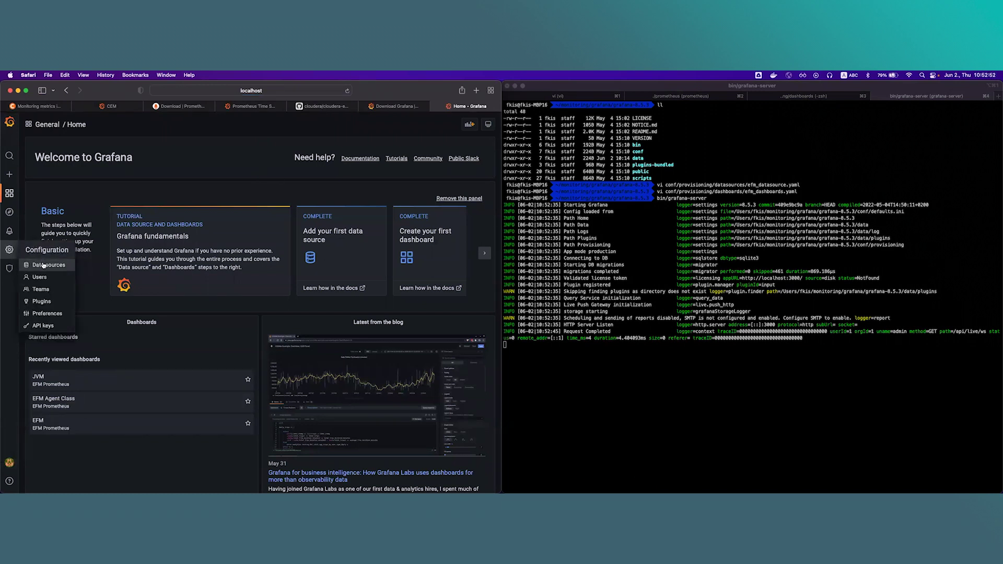
click(43, 264)
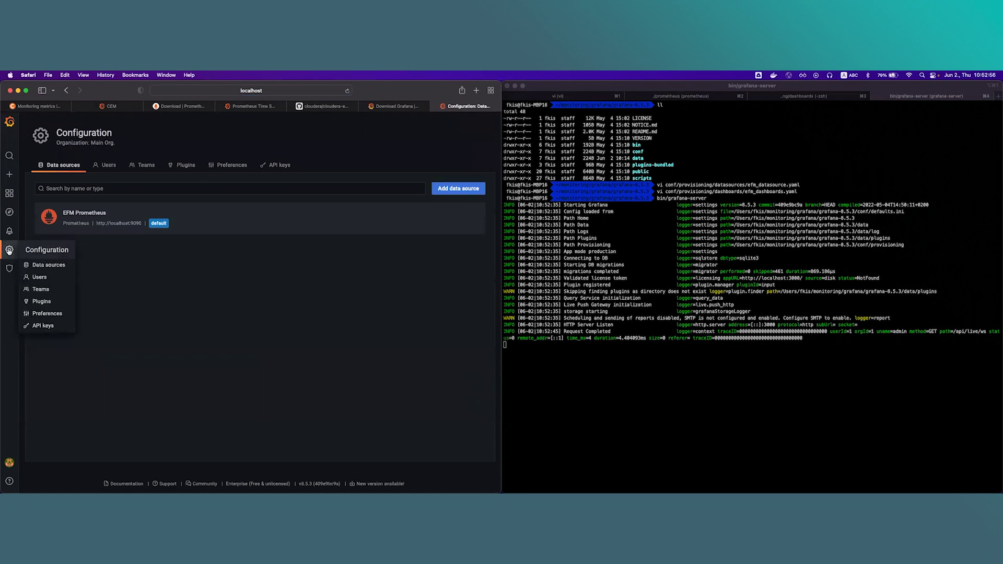
click(85, 220)
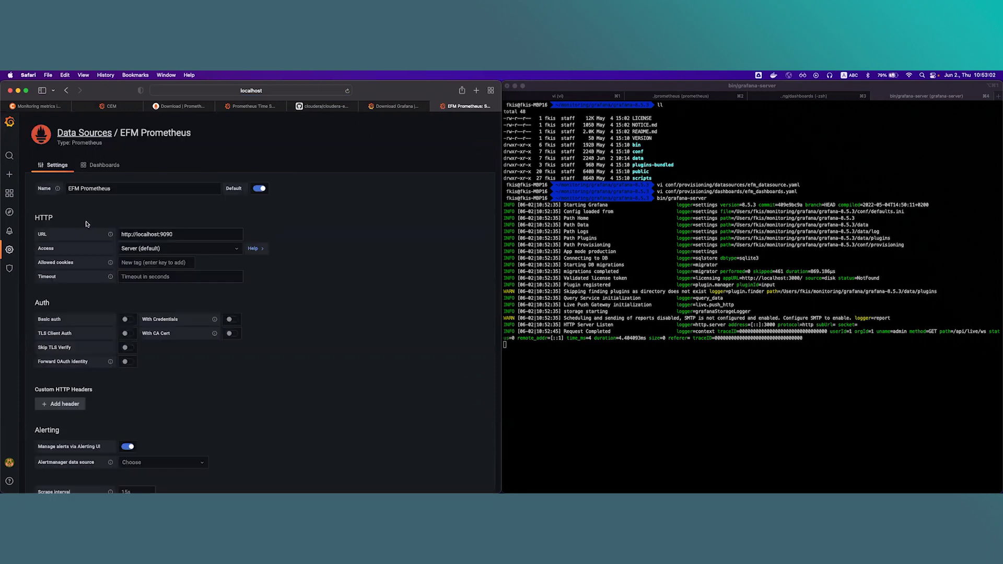
scroll(140, 327, down, 5)
scroll(140, 328, down, 3)
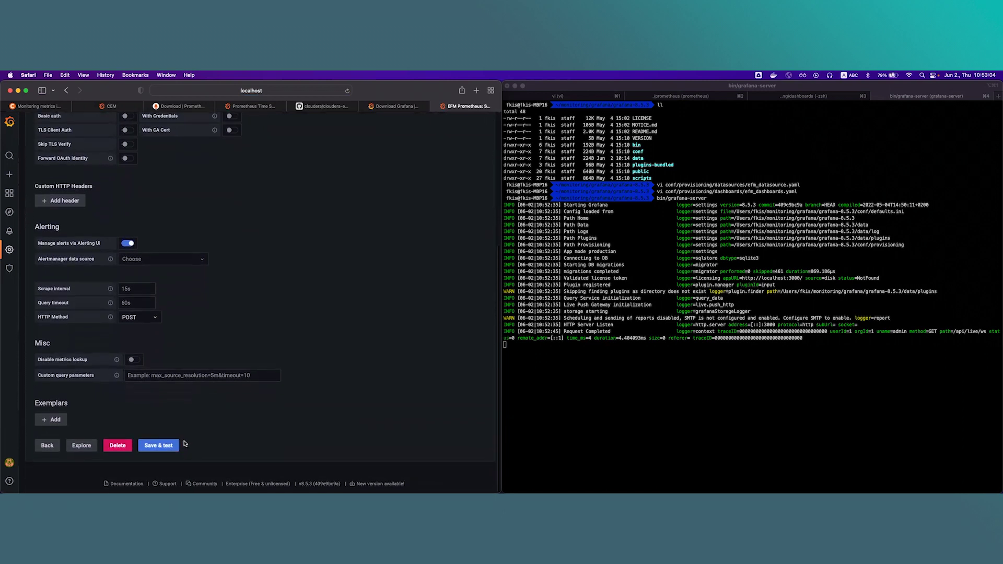
click(160, 445)
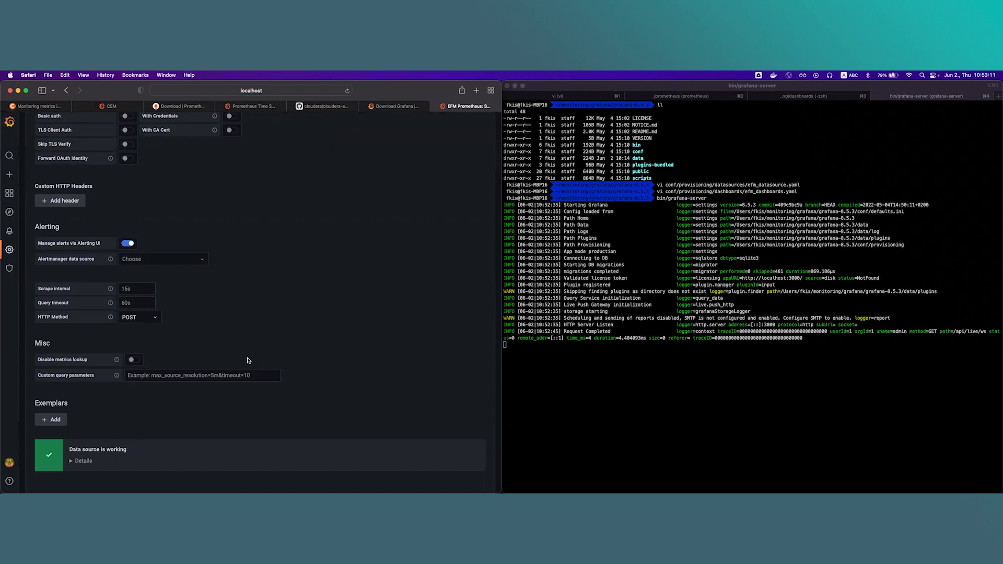
scroll(249, 360, up, 7)
scroll(250, 360, up, 1)
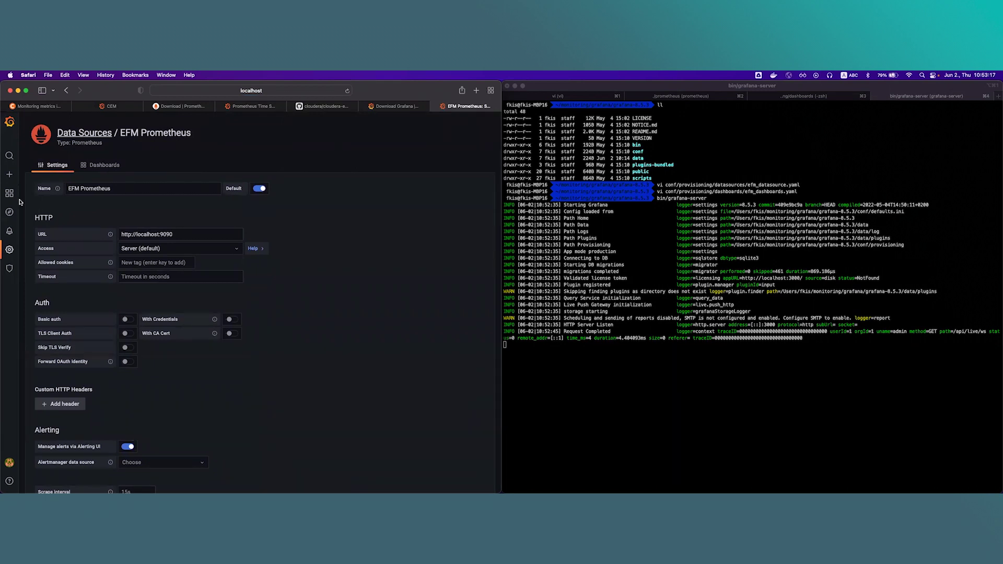
mouse_move(11, 195)
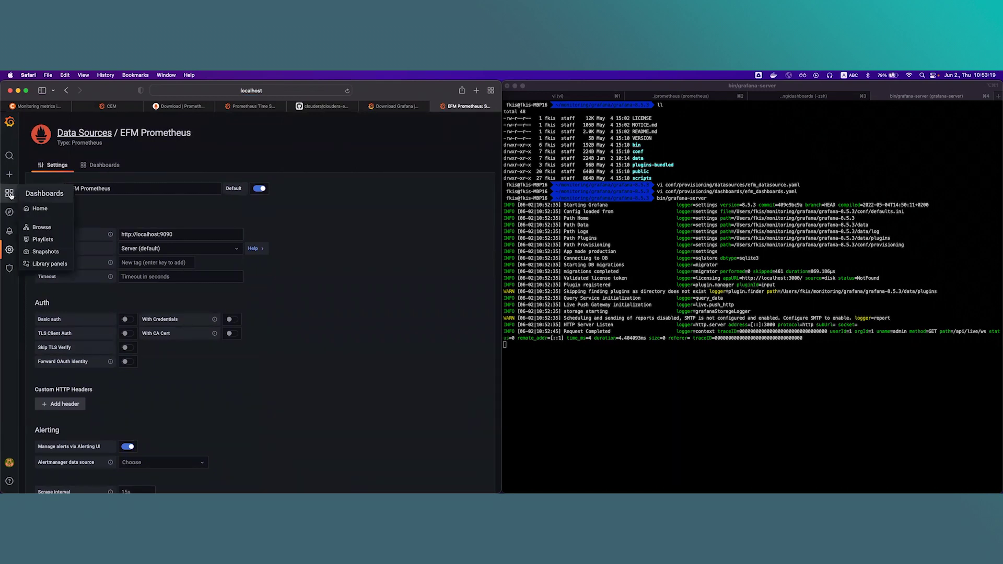
Step: Browse all dashboards, expand the EFM Prometheus folder, and maximize the Safari window
click(41, 229)
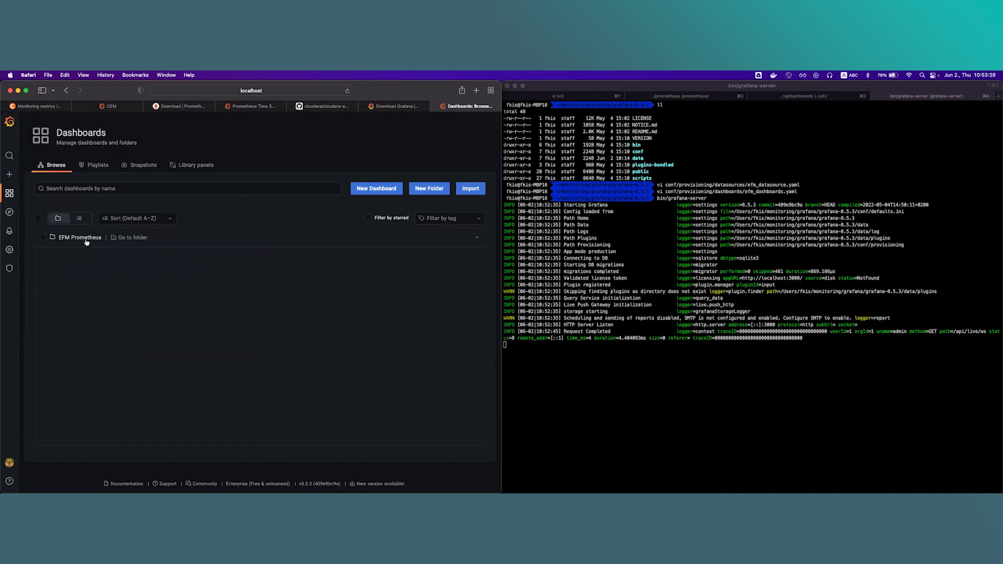
click(86, 241)
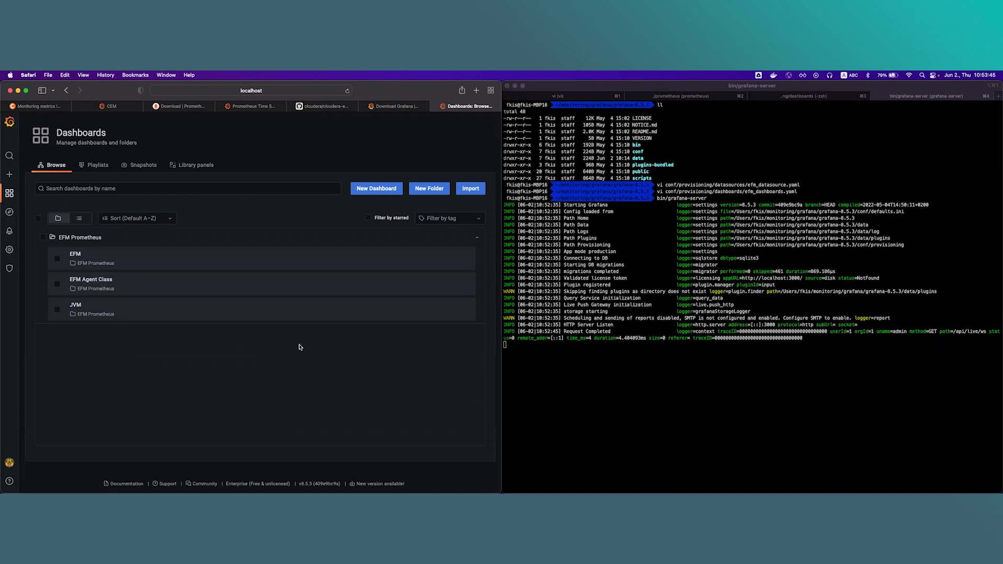
key(ctrl+alt+Return)
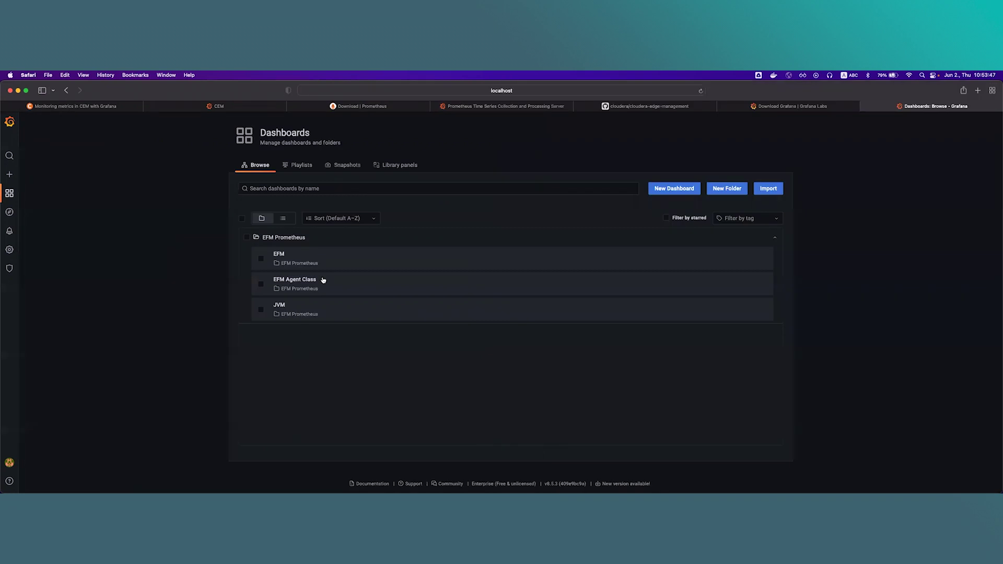
Step: Open the EFM dashboard and review its cluster size, agent count, heartbeat TPS and latency panels
click(302, 258)
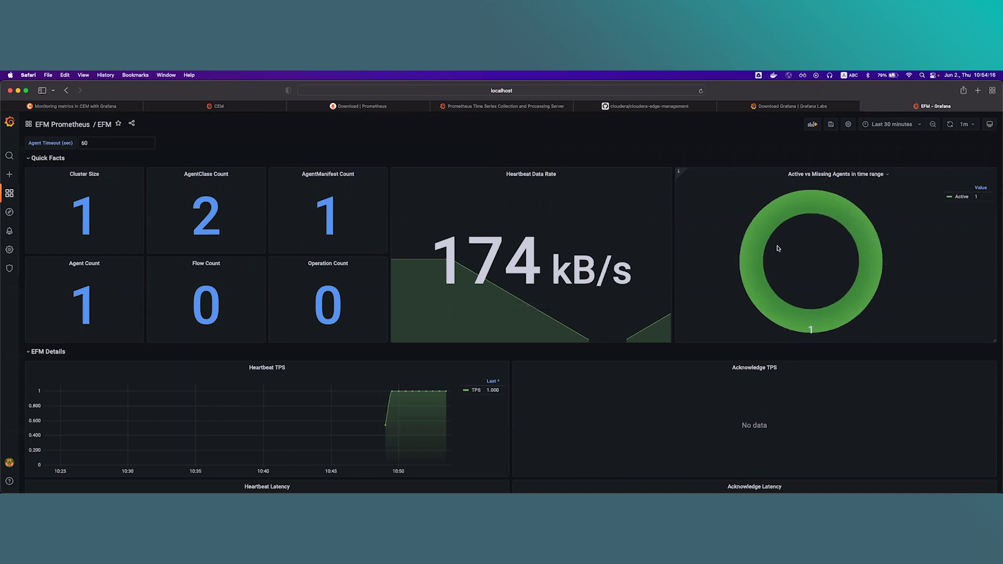
scroll(302, 279, down, 5)
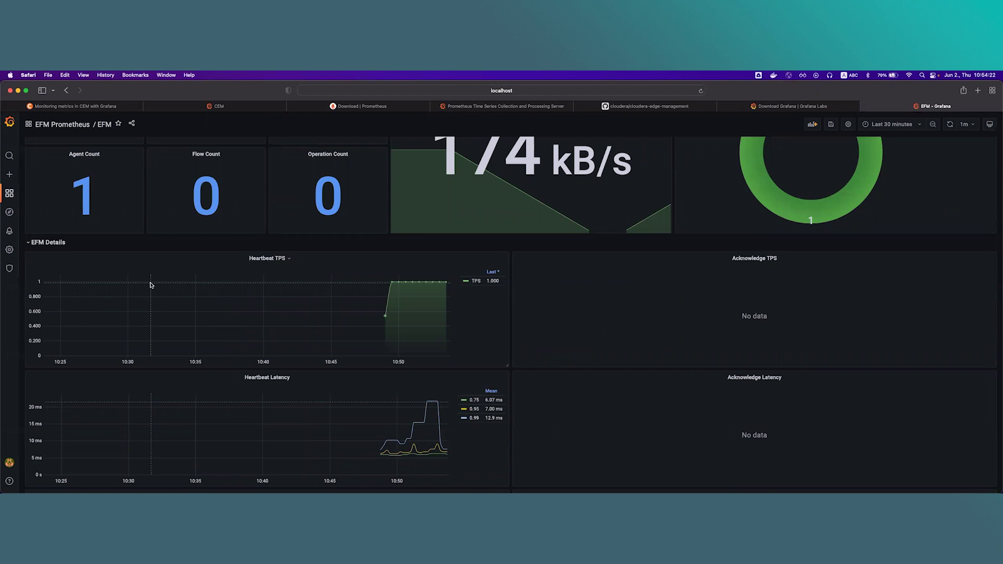
scroll(151, 285, up, 1)
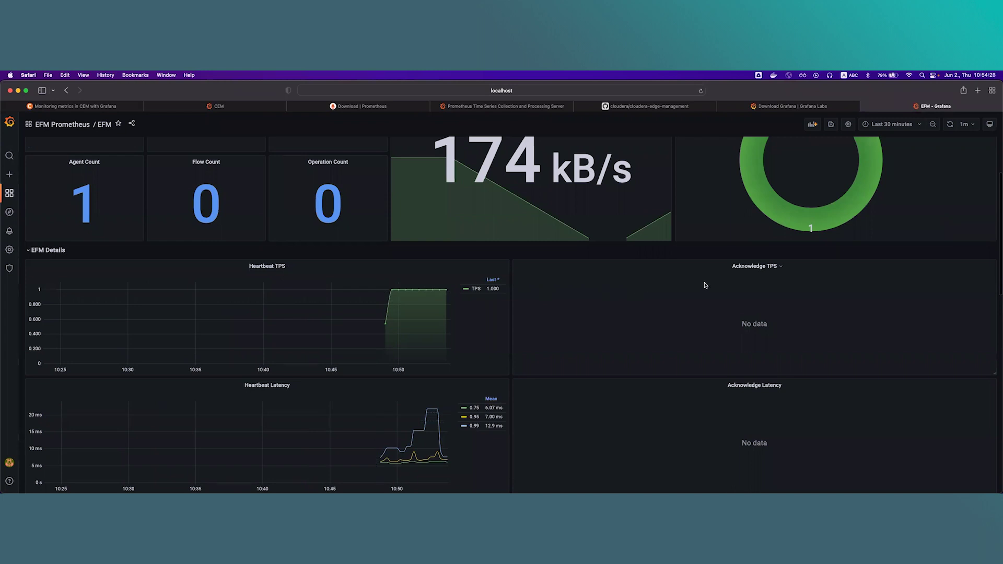
scroll(705, 284, down, 4)
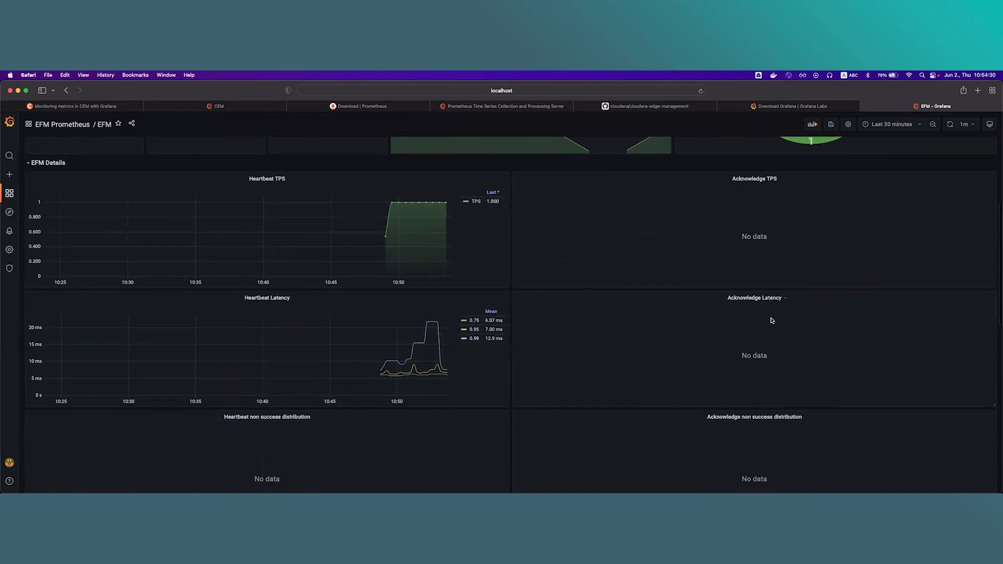
scroll(773, 319, down, 5)
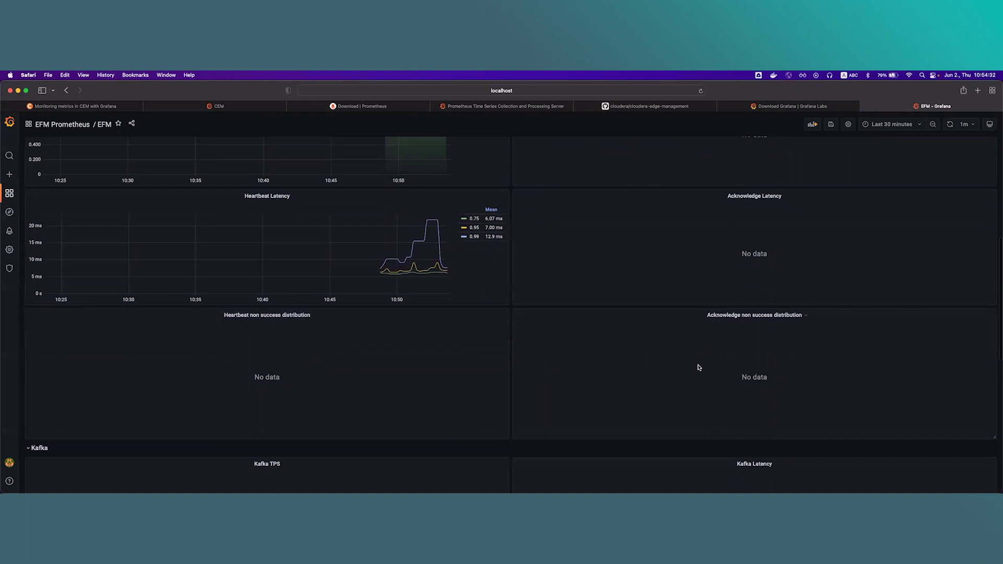
Step: Scroll down the EFM dashboard to review the Kafka and Hazelcast panels
scroll(652, 370, down, 4)
scroll(642, 367, down, 7)
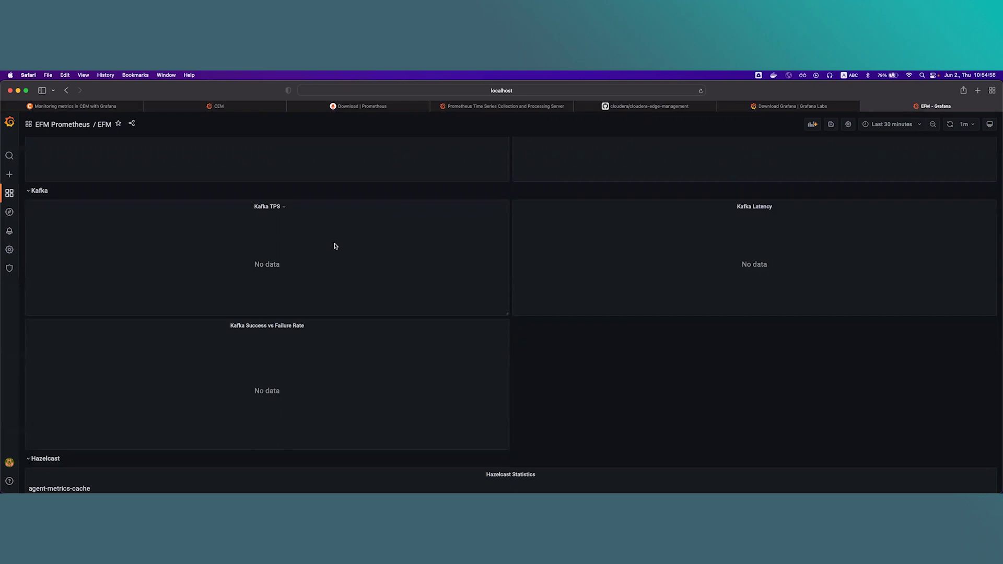
scroll(589, 252, down, 2)
scroll(590, 251, down, 5)
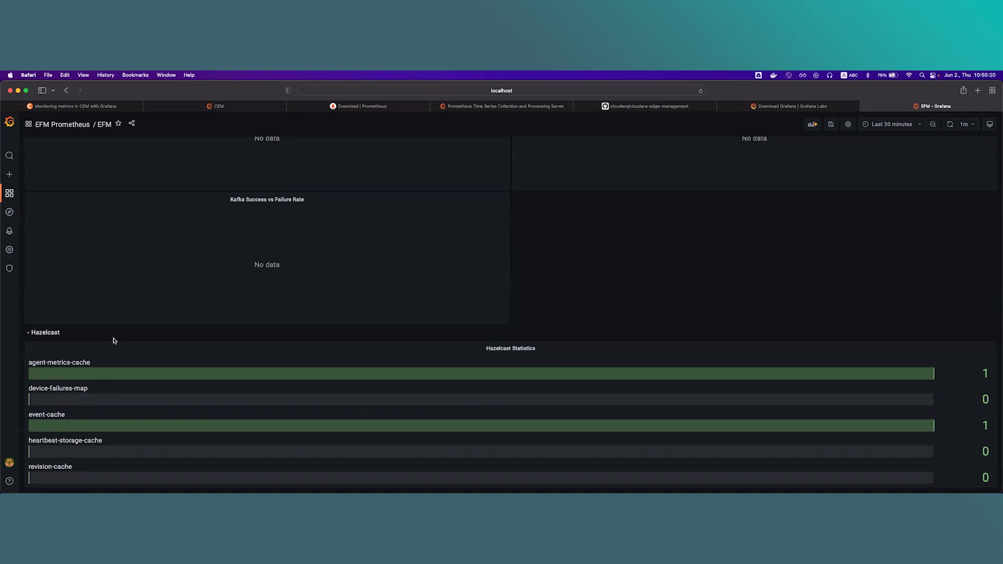
scroll(115, 341, up, 5)
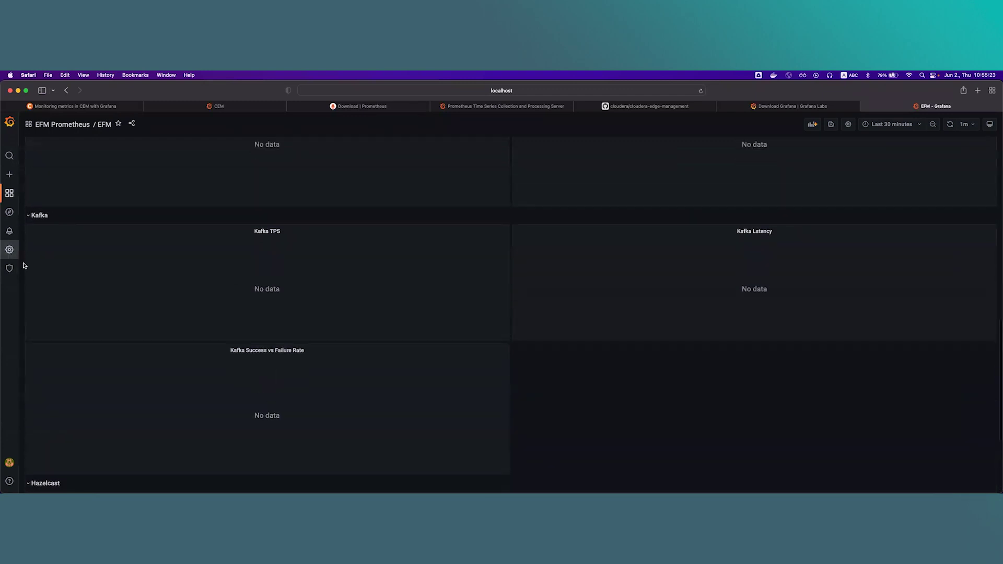
Step: Leave the EFM dashboard, discard its unsaved changes, and open EFM Agent Class from Recently viewed
click(9, 207)
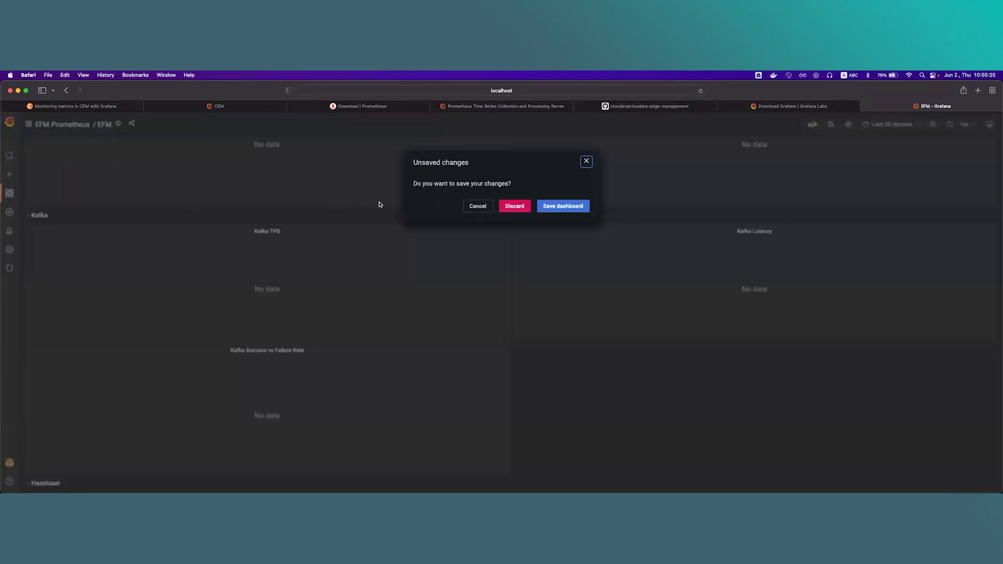
click(515, 207)
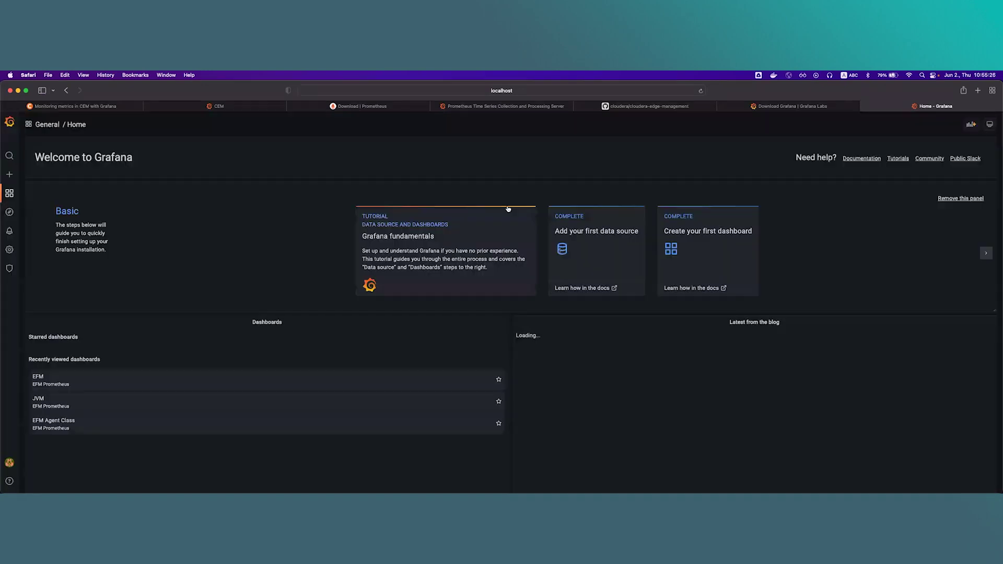
click(71, 423)
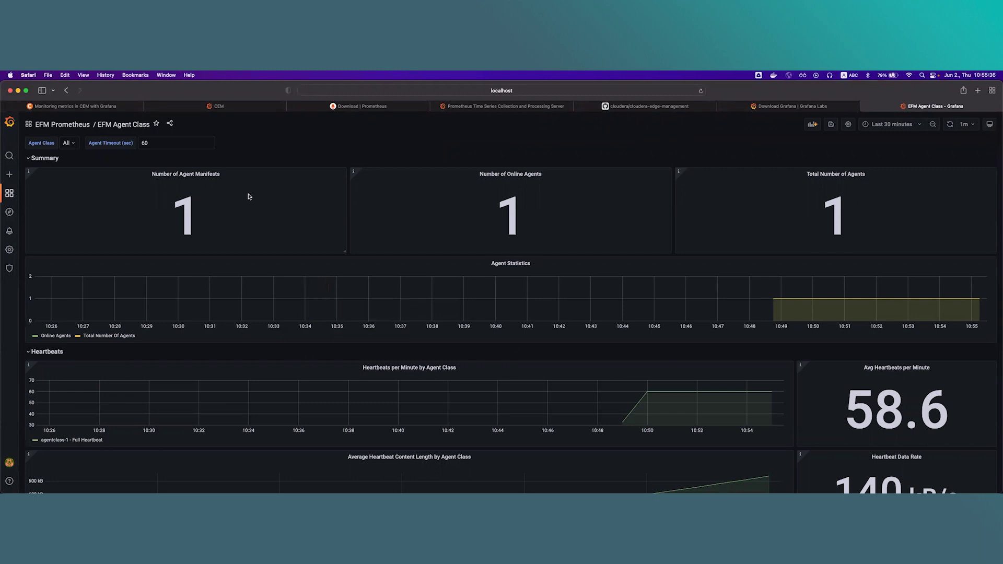
Step: In Cloudera Edge Management, select agentclass-1 and launch its Grafana dashboard in a new tab
click(230, 111)
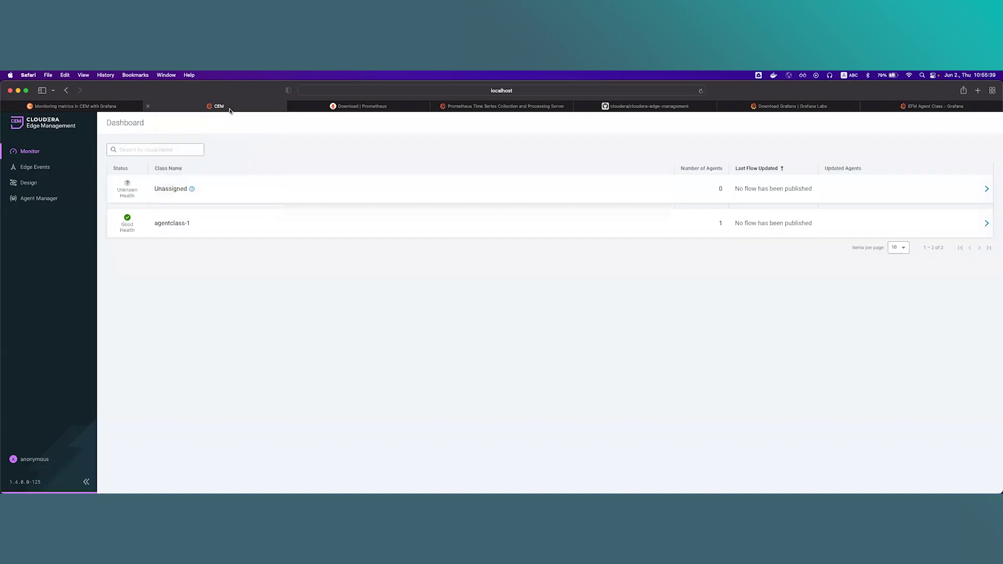
click(238, 220)
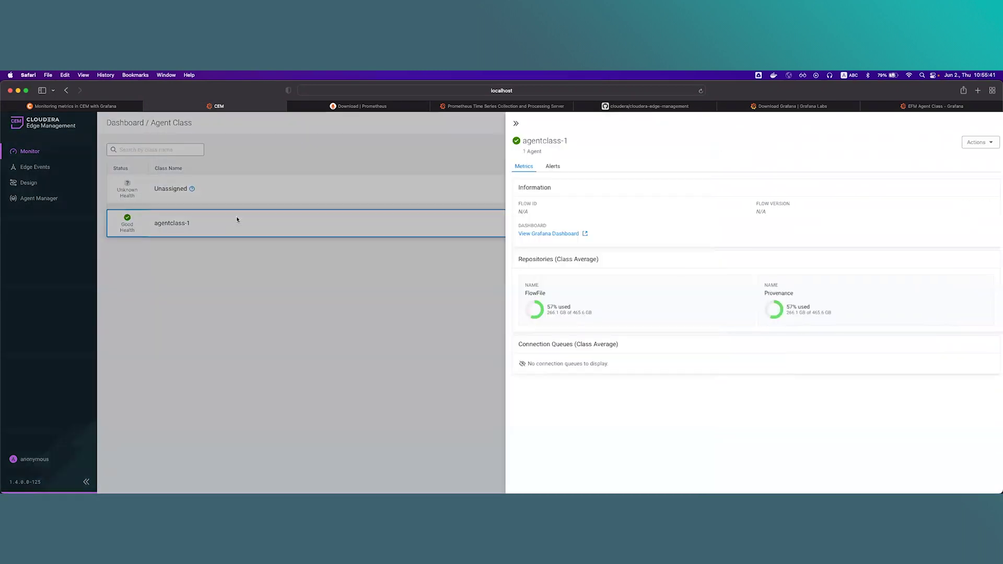
click(568, 238)
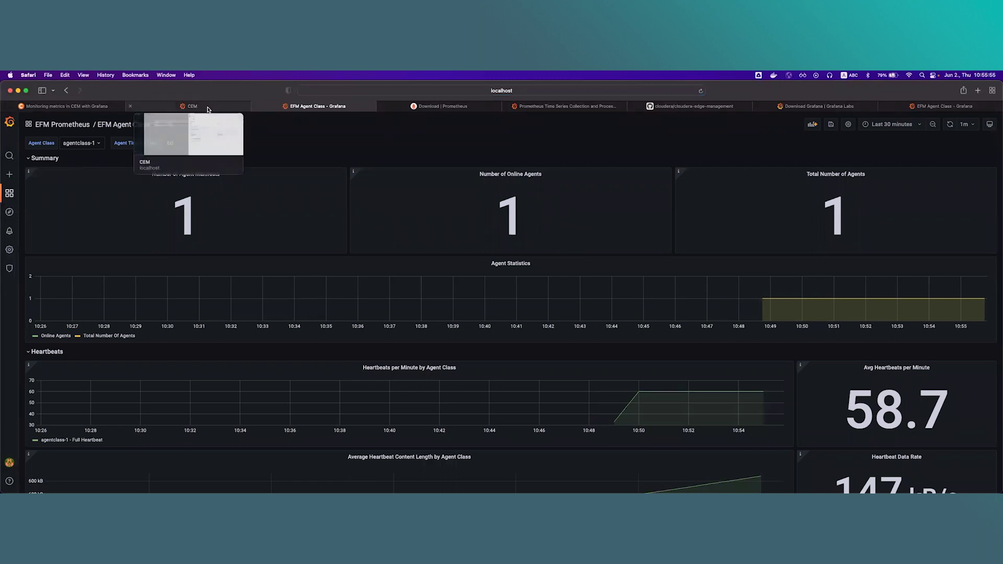
Step: Switch among the Grafana and CEM tabs, ending on the EFM Agent Class tab with Agent Class All
click(941, 107)
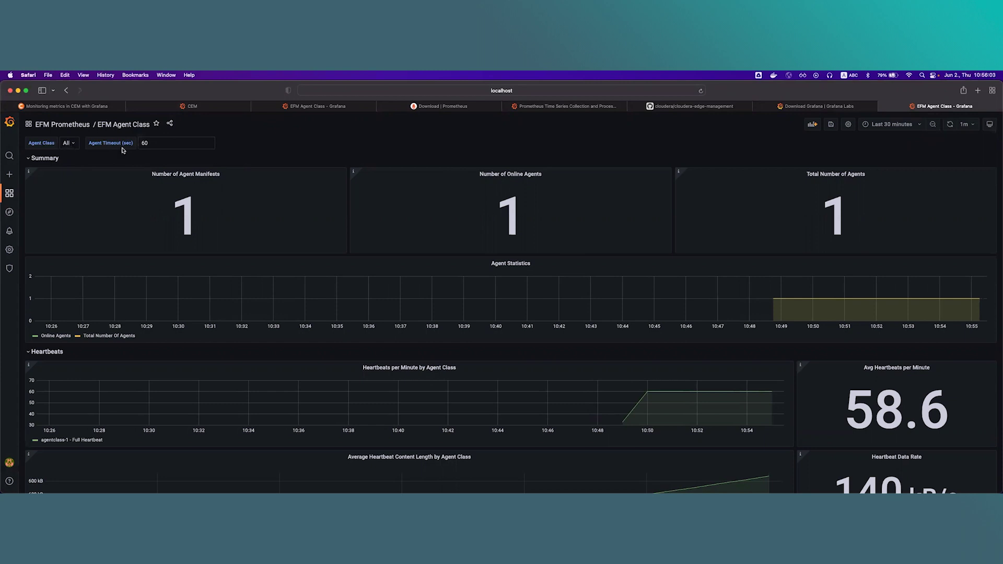
click(288, 108)
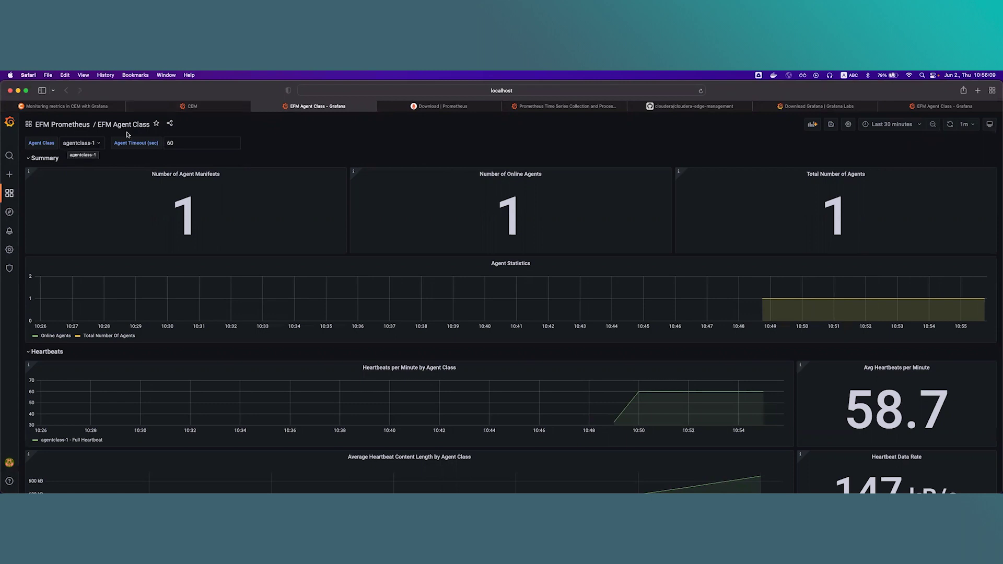
click(182, 109)
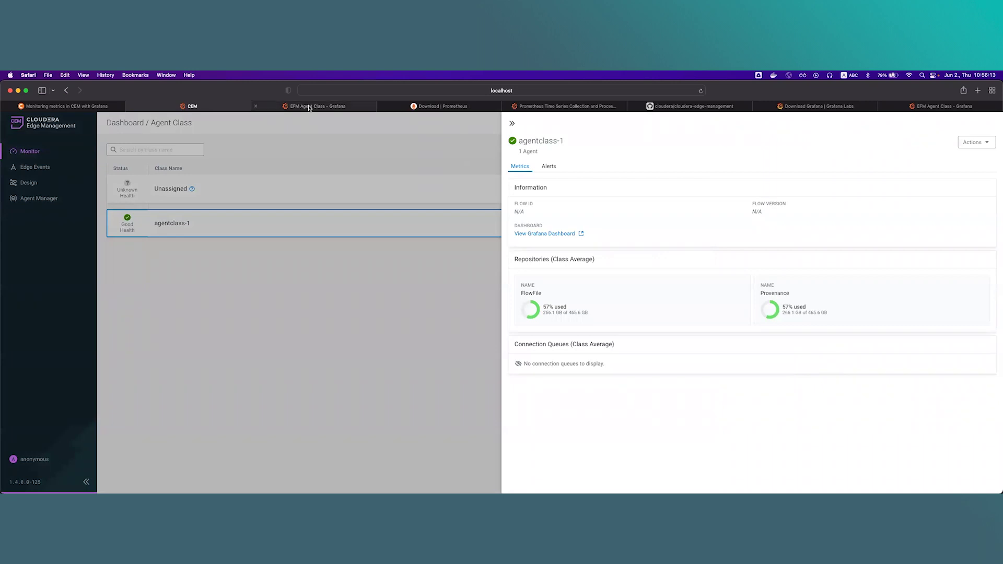
click(305, 150)
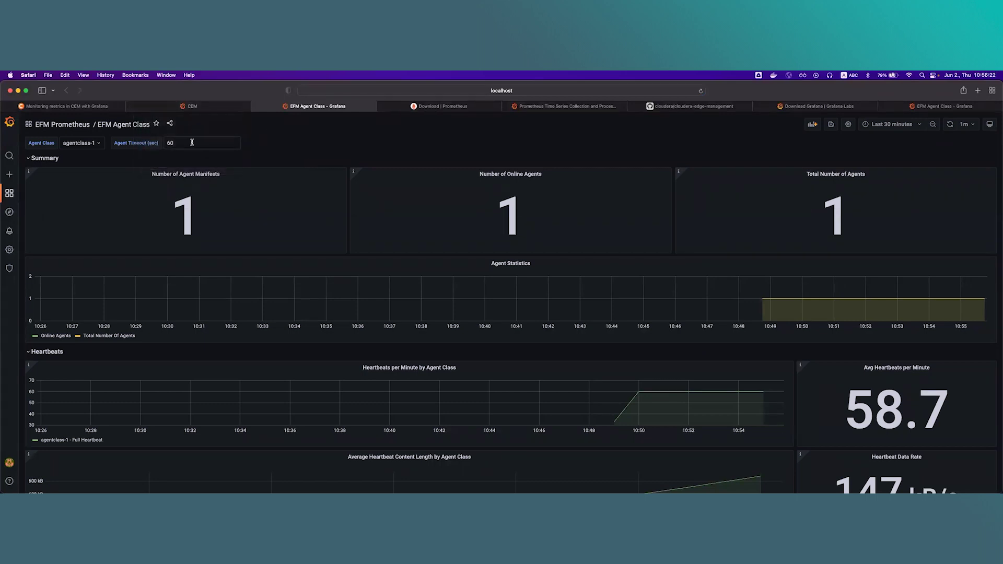
key(super+9)
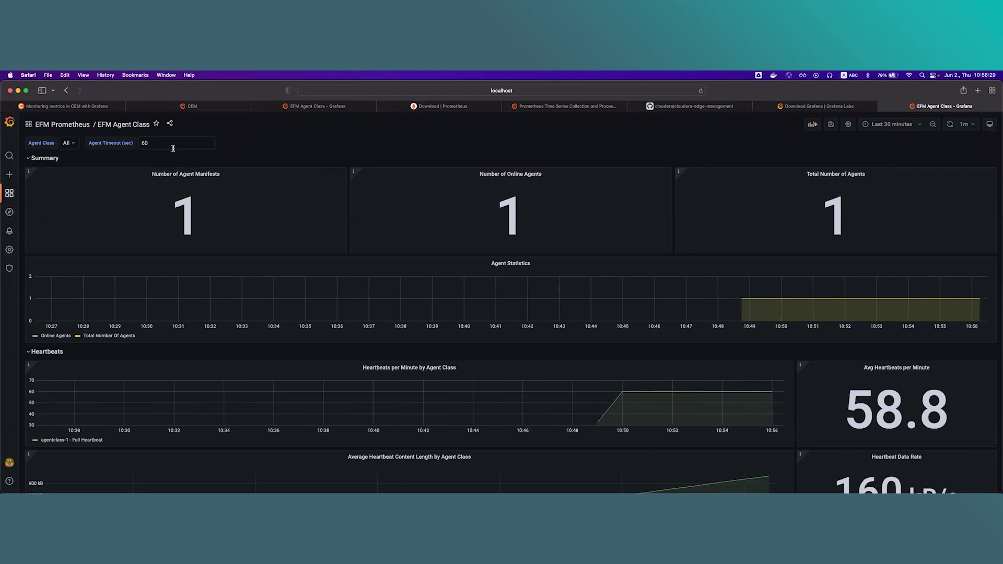
Step: Return to the agentclass-1 EFM Agent Class tab, read the Summary panel queries, and scroll to Heartbeats
click(294, 107)
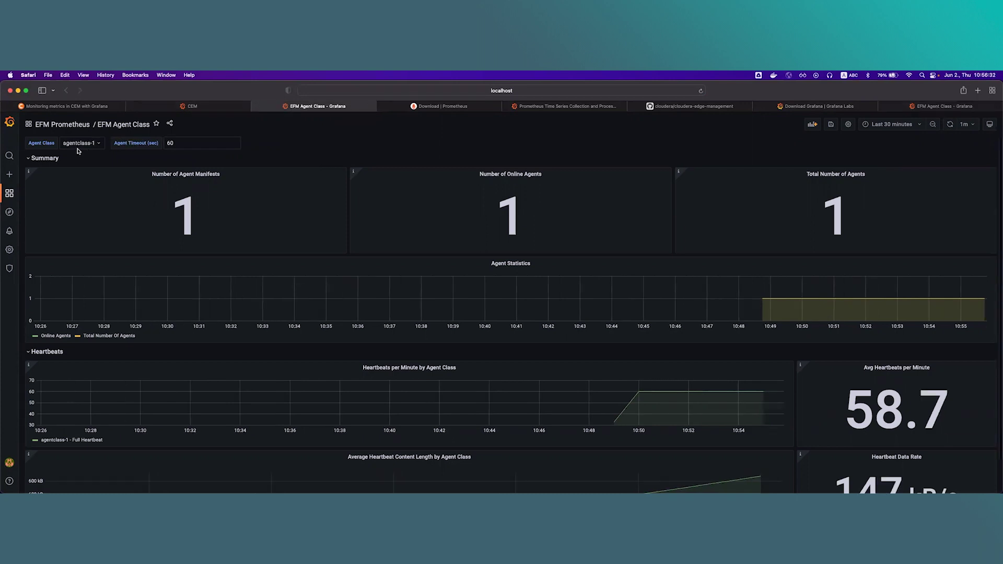
mouse_move(155, 189)
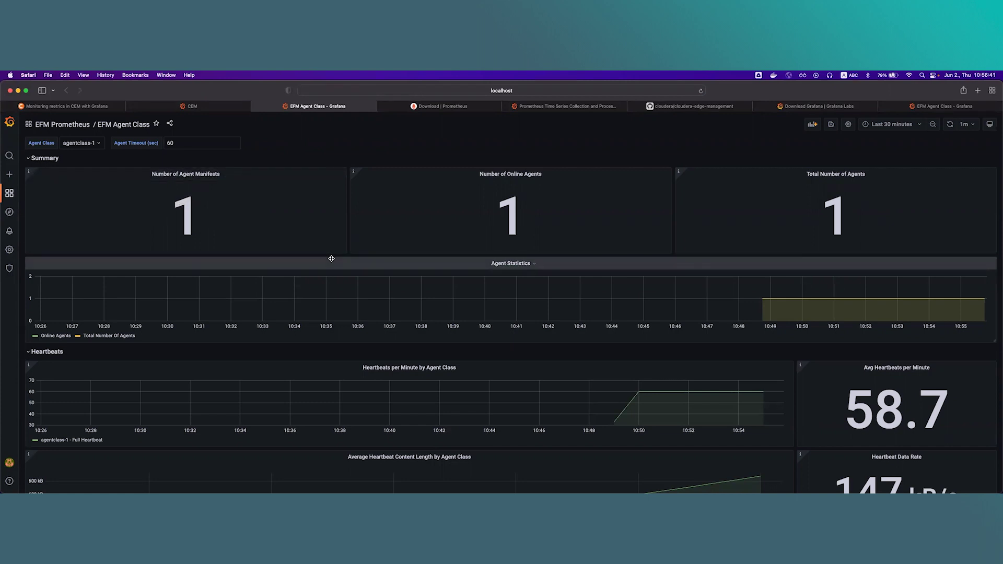
mouse_move(313, 228)
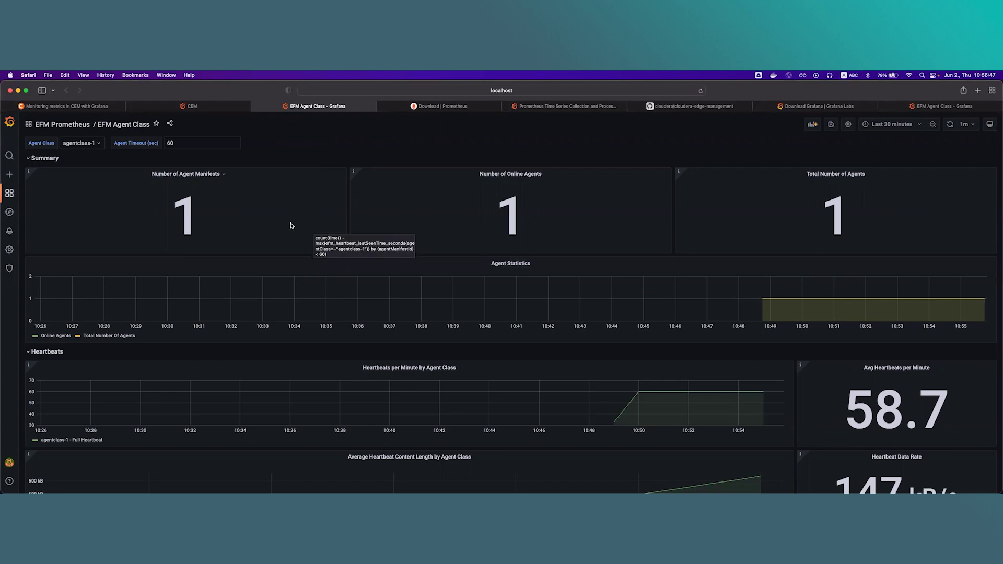
mouse_move(586, 194)
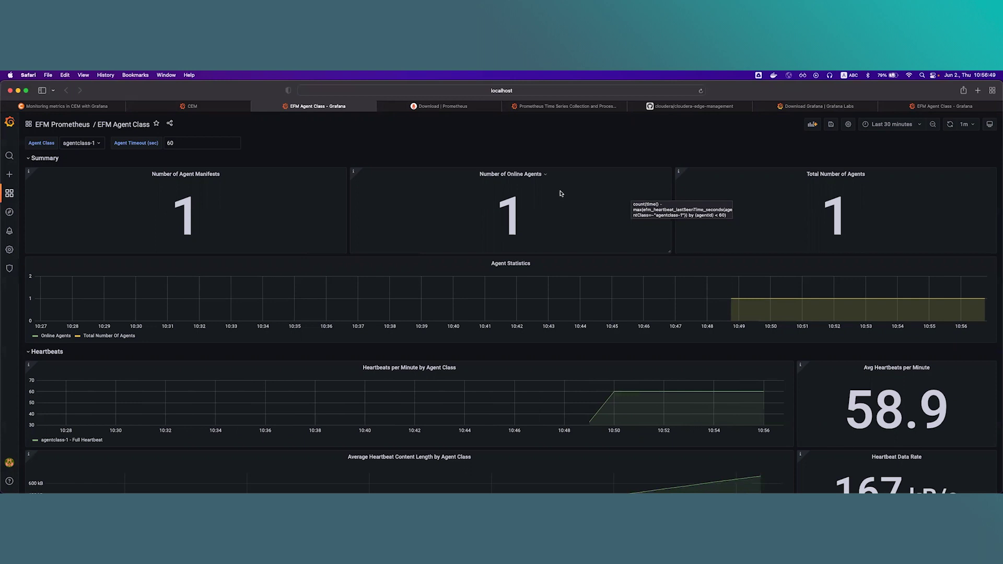
mouse_move(857, 193)
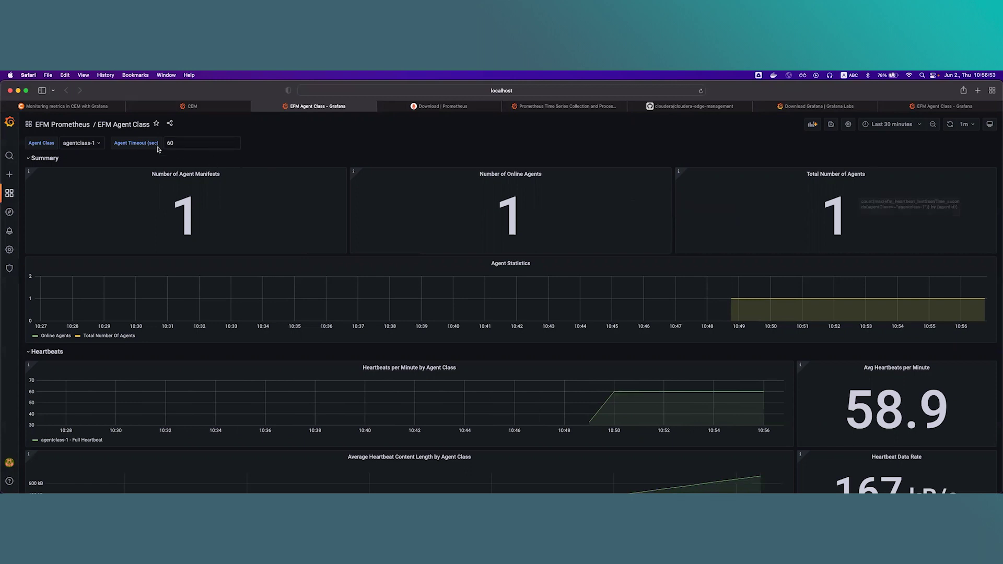
mouse_move(136, 148)
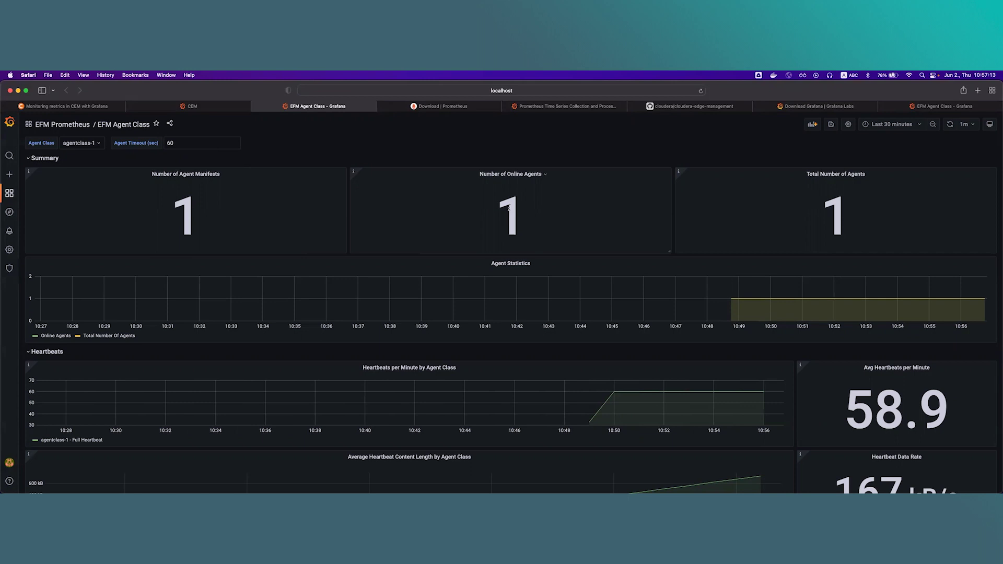
mouse_move(488, 189)
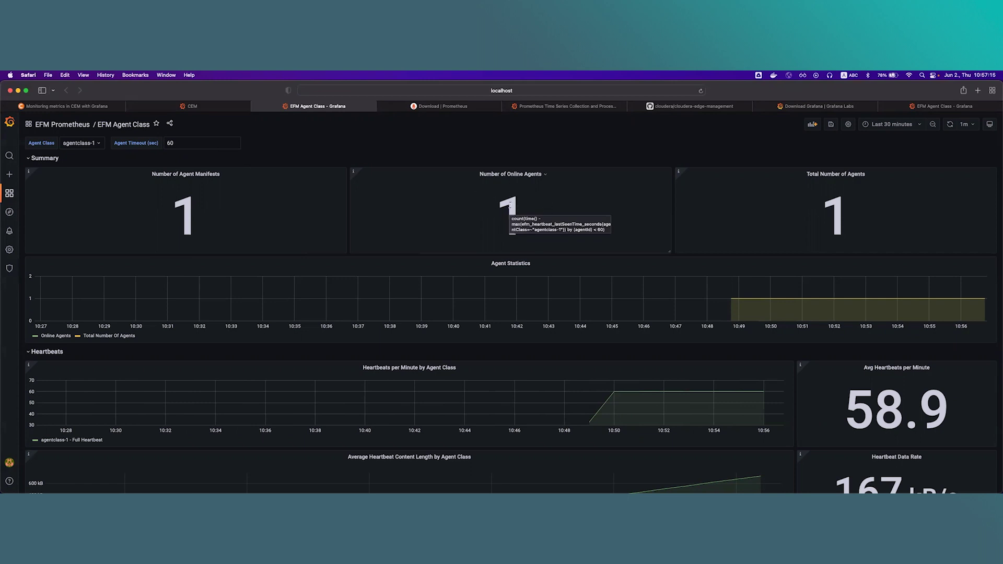
scroll(510, 205, down, 2)
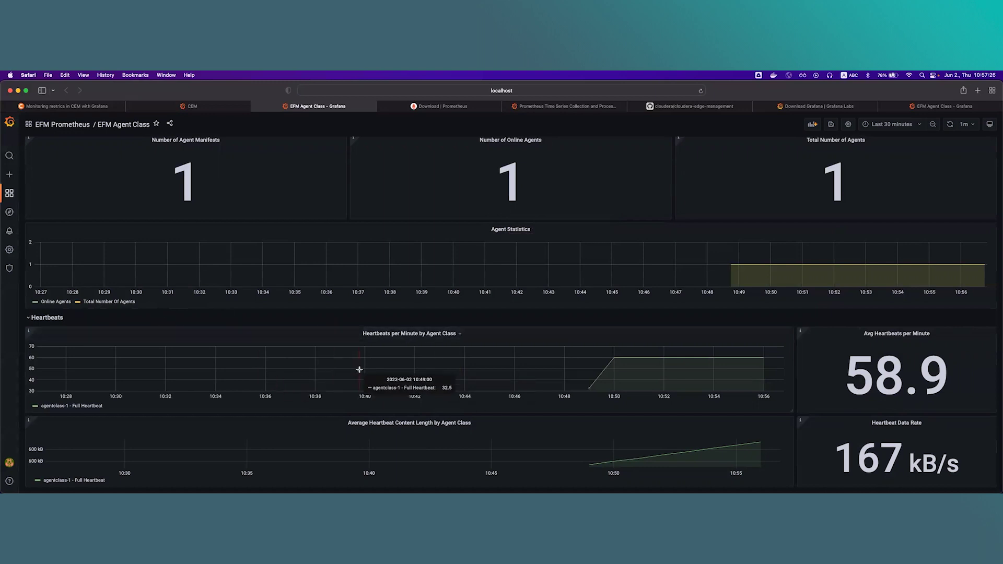
Step: Open the JVM dashboard for efm on localhost:10090 from the EFM Prometheus folder
mouse_move(11, 196)
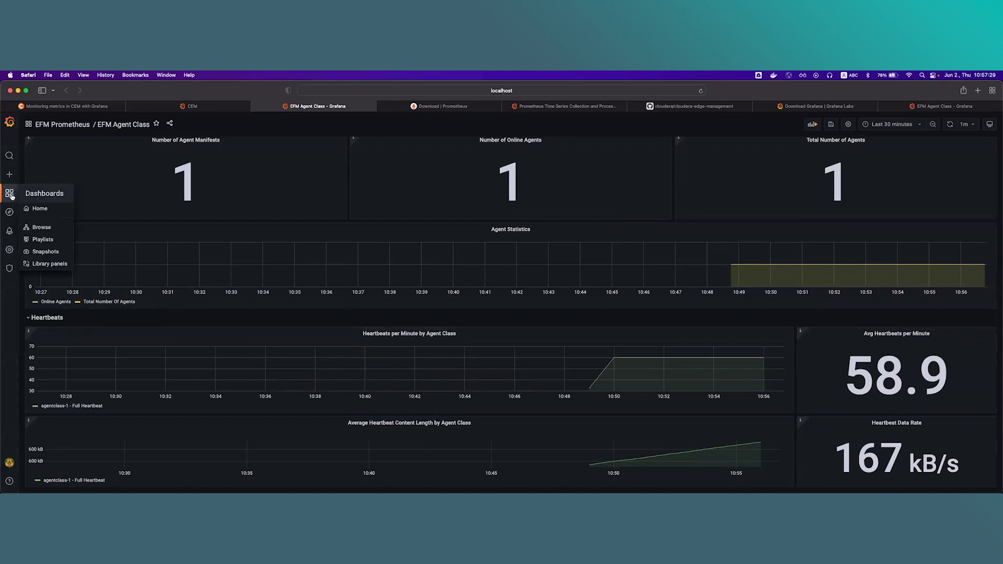
click(42, 227)
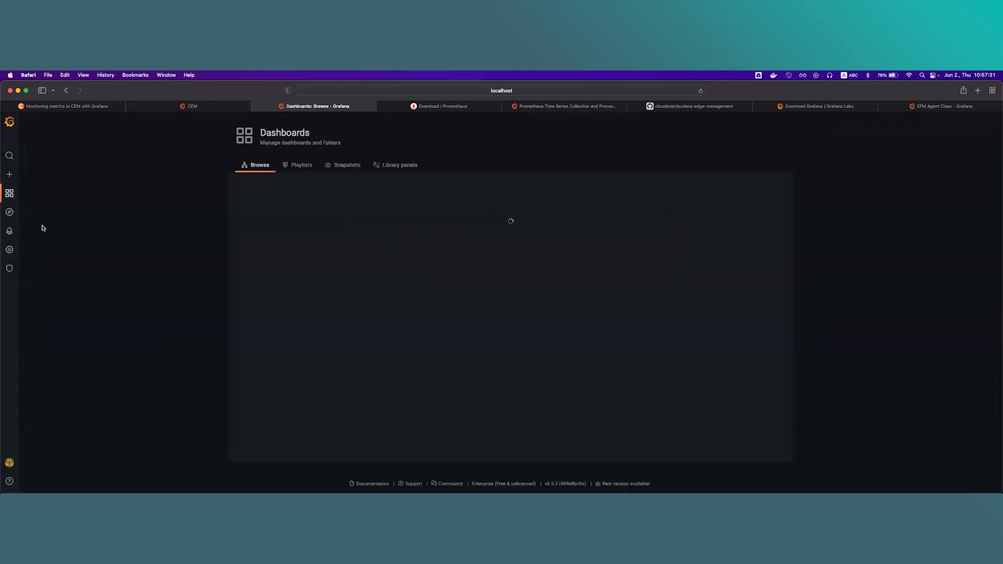
click(284, 238)
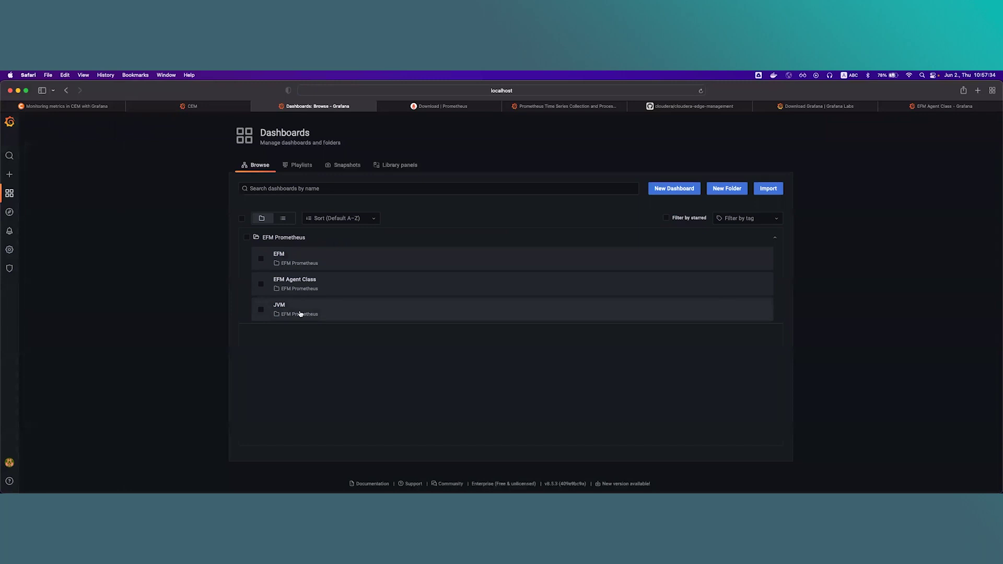
click(282, 307)
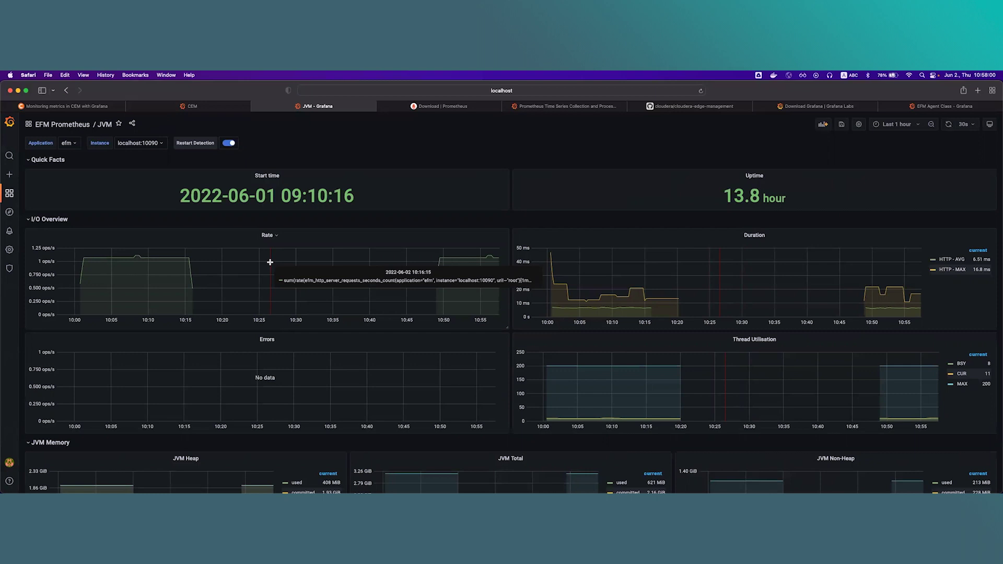
Step: Set the Instance to localhost:10090 and scroll down through the I/O and JVM Memory panels
click(147, 148)
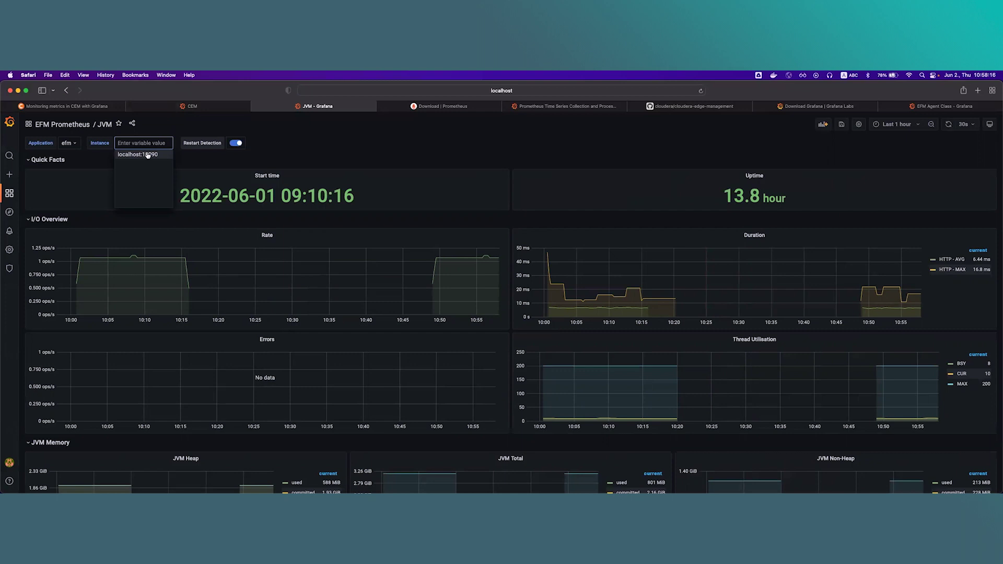
click(329, 154)
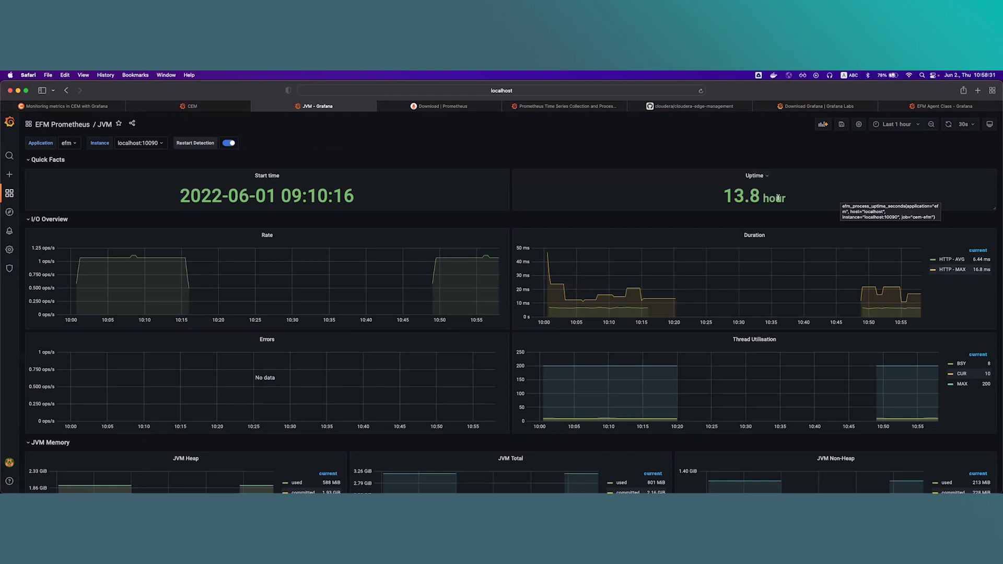
scroll(573, 211, down, 1)
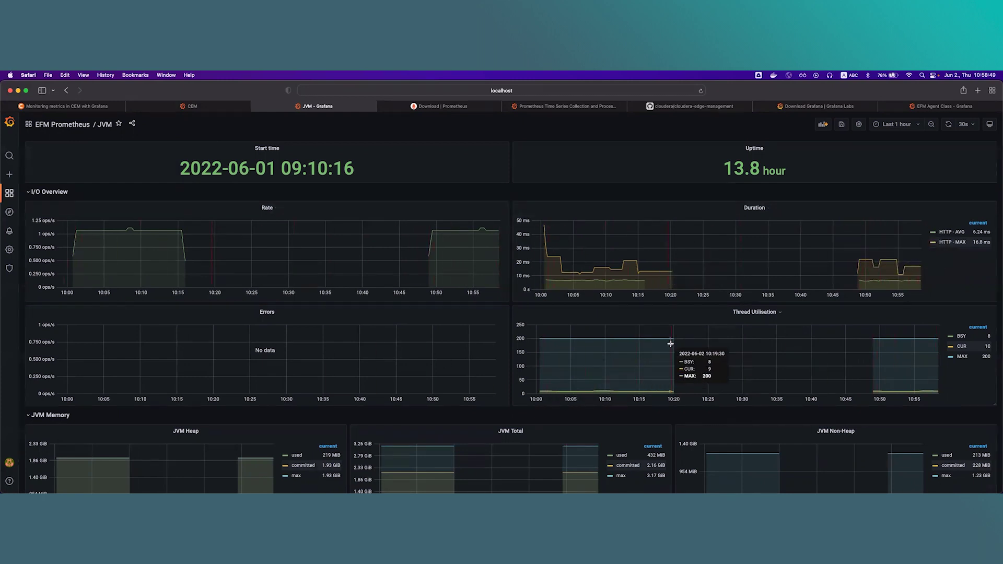
scroll(670, 342, down, 1)
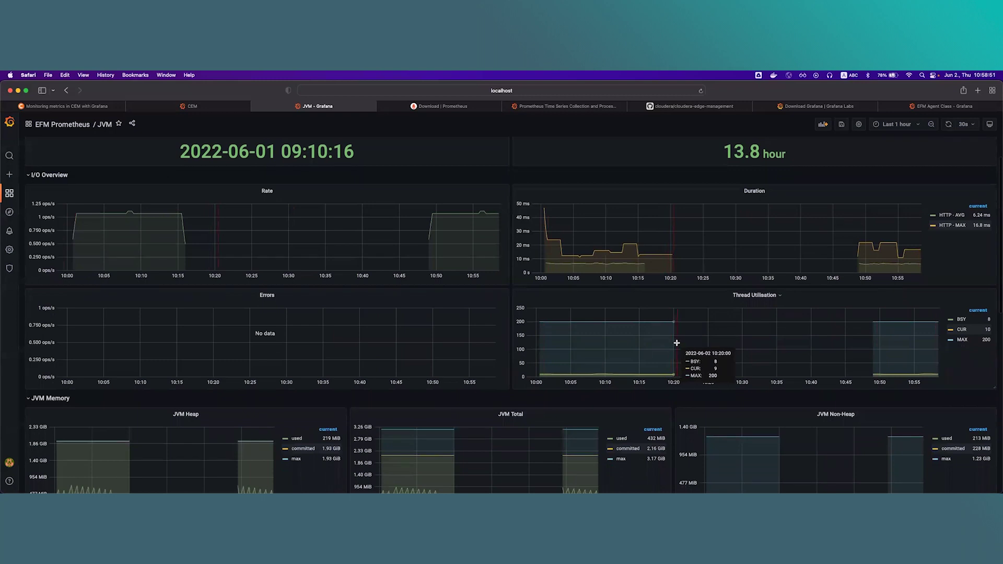
scroll(695, 340, down, 5)
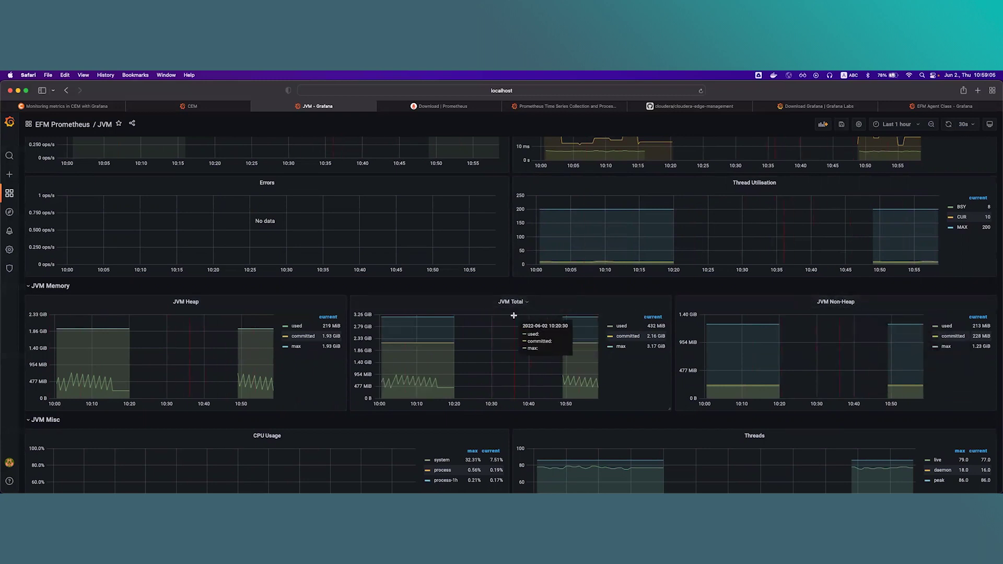
Step: Scroll the JVM dashboard to JVM Misc, showing 77 live threads, 4.24 load and GC pauses
scroll(518, 317, down, 3)
scroll(519, 316, down, 4)
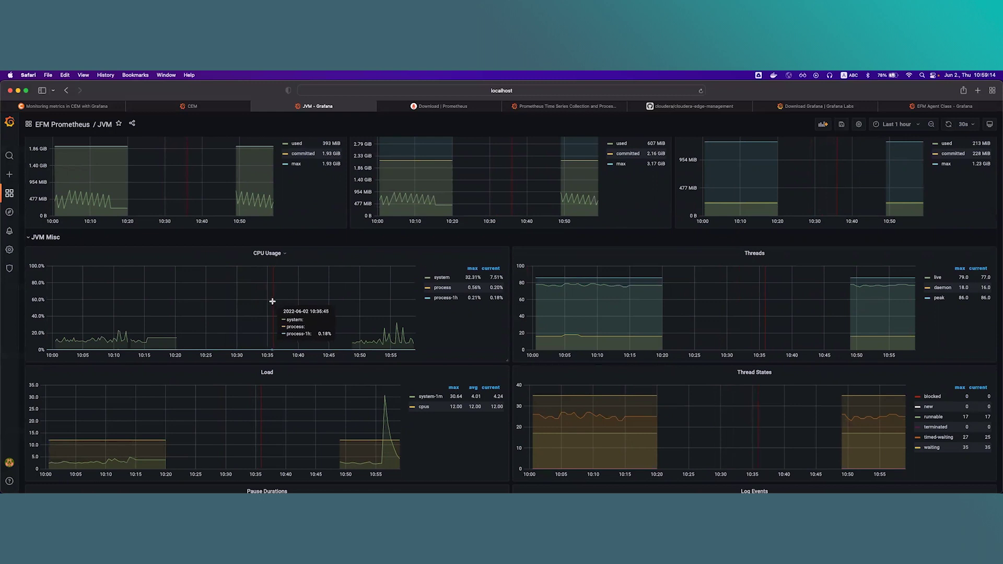
scroll(789, 308, down, 3)
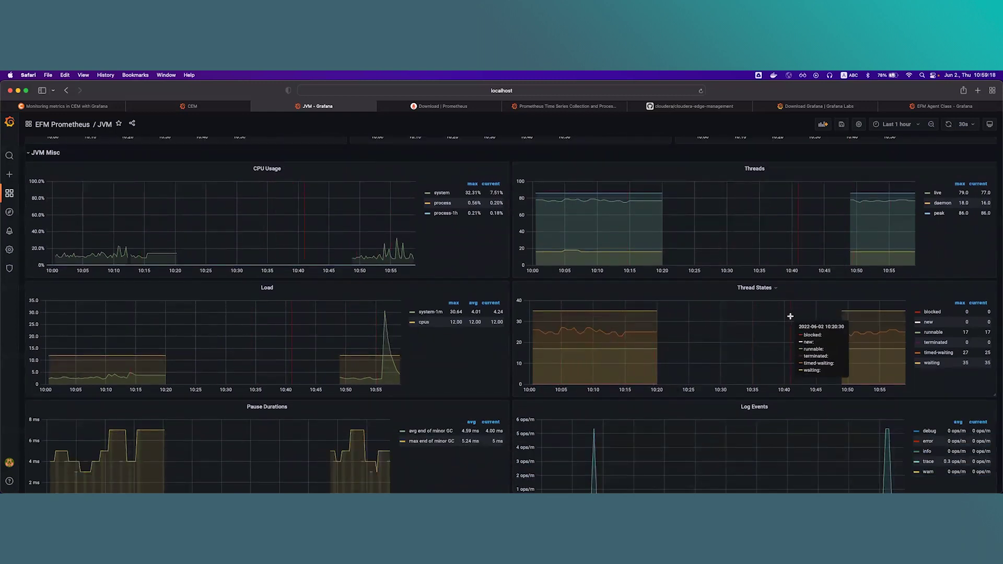
scroll(791, 317, down, 1)
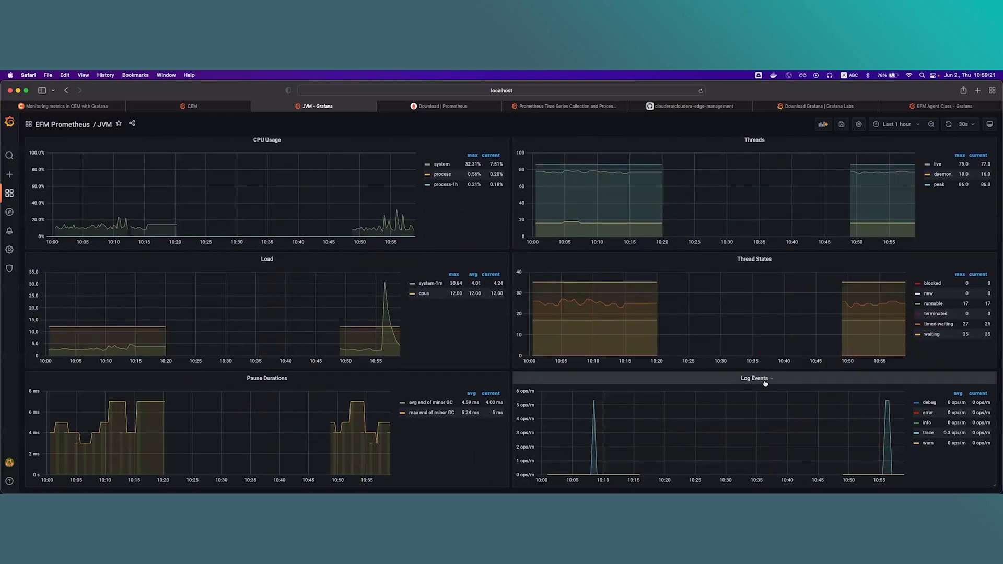